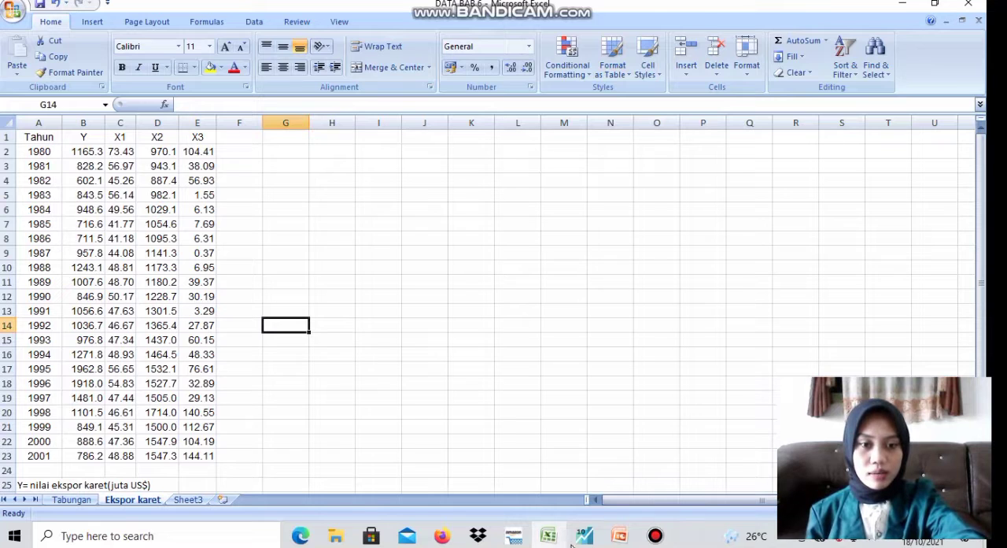
Switch to EViews and start a new workfile with dated regular-frequency structure and annual frequency
mouse_move(584, 535)
click(564, 481)
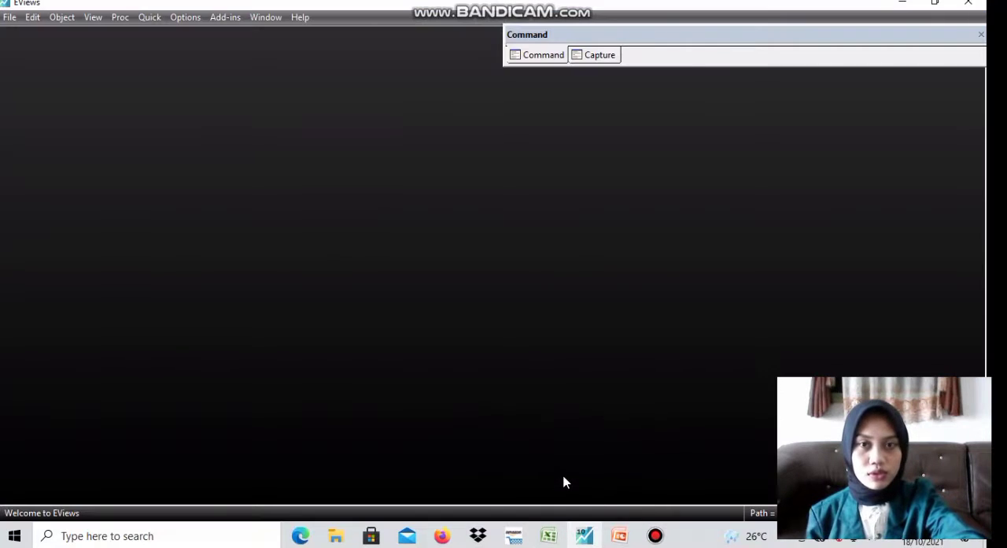
click(7, 17)
mouse_move(90, 33)
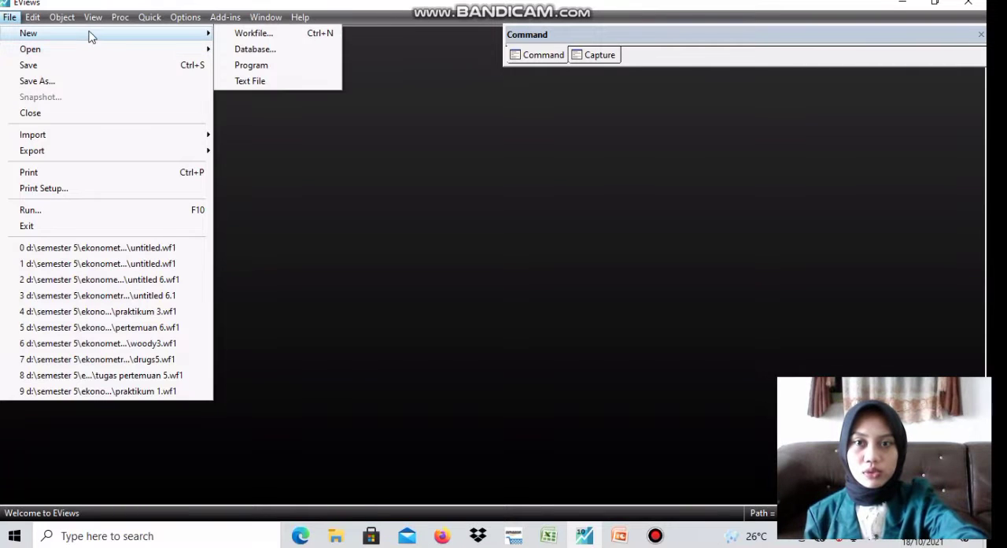
click(230, 34)
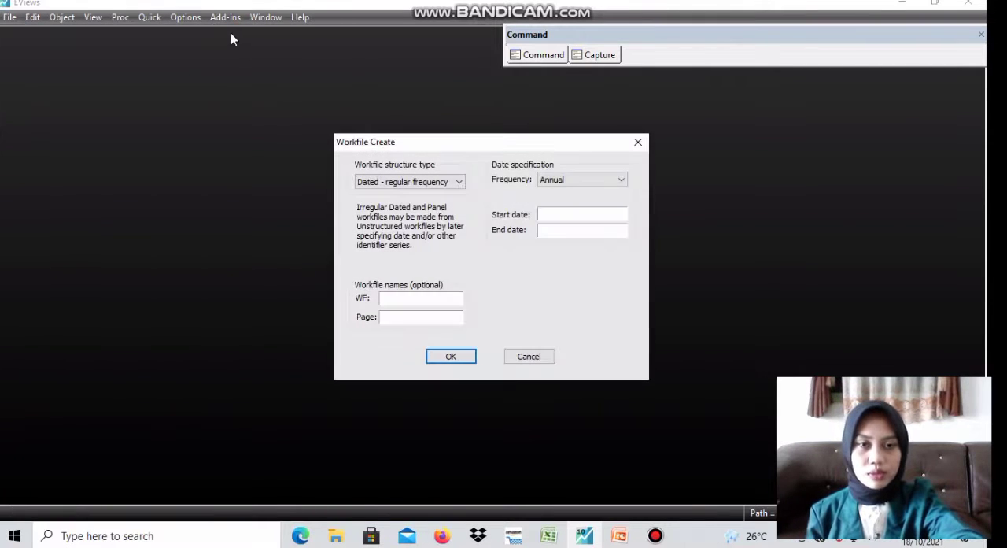
click(460, 182)
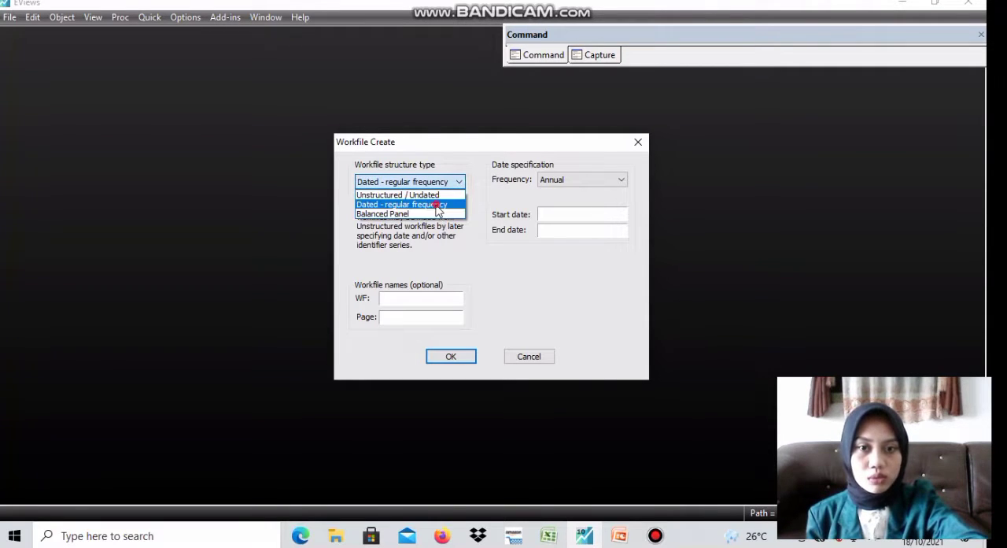
click(438, 206)
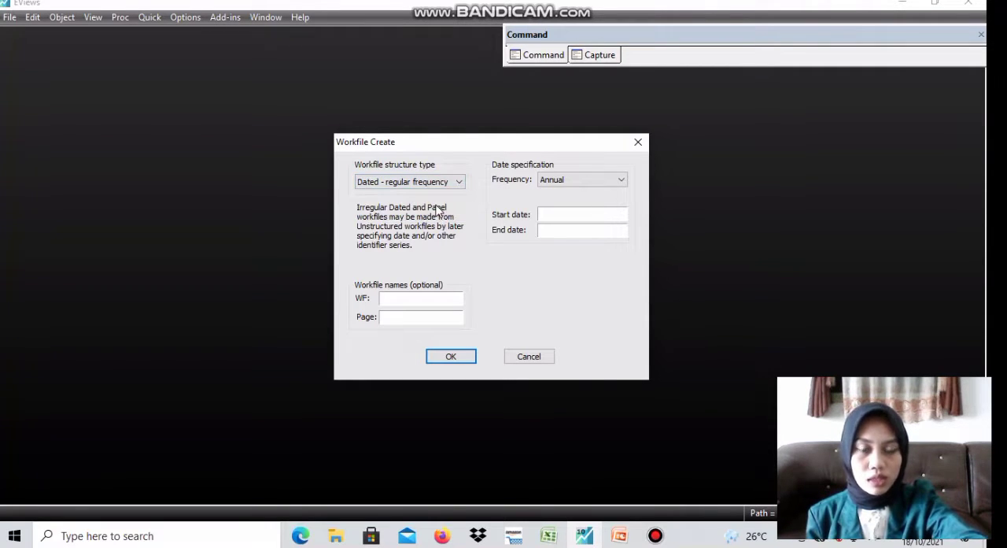
click(622, 181)
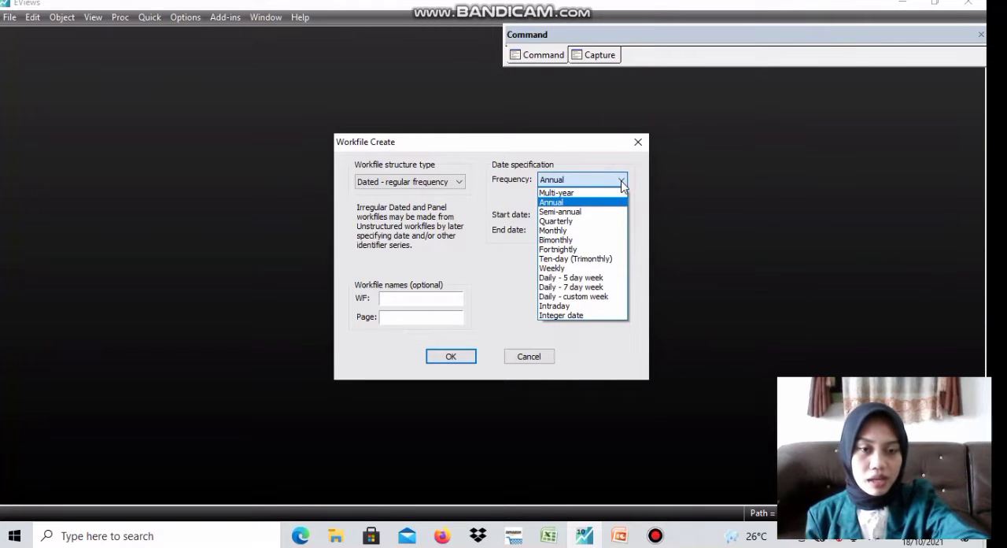
click(589, 202)
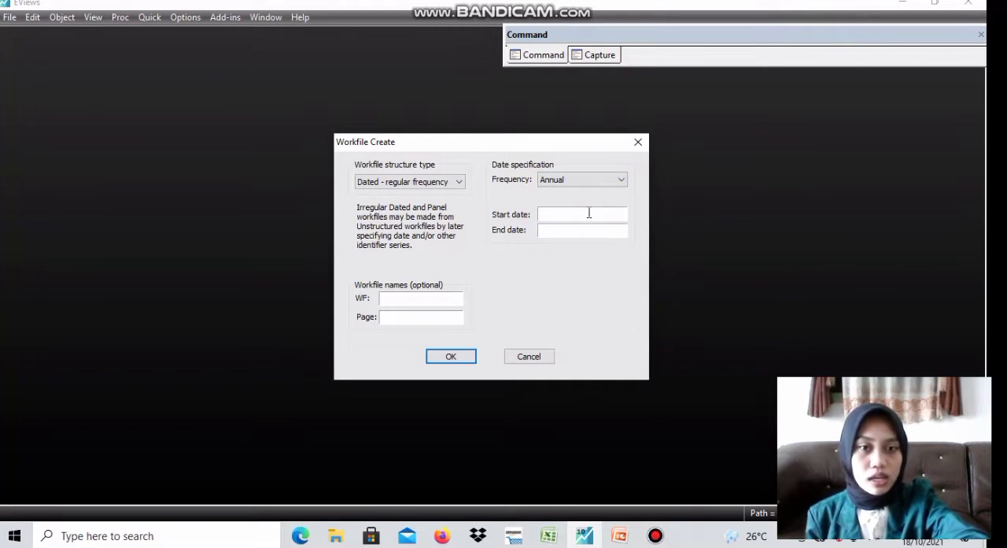
Set the workfile's start date to 1980 and end date to 2001, and create it
click(588, 214)
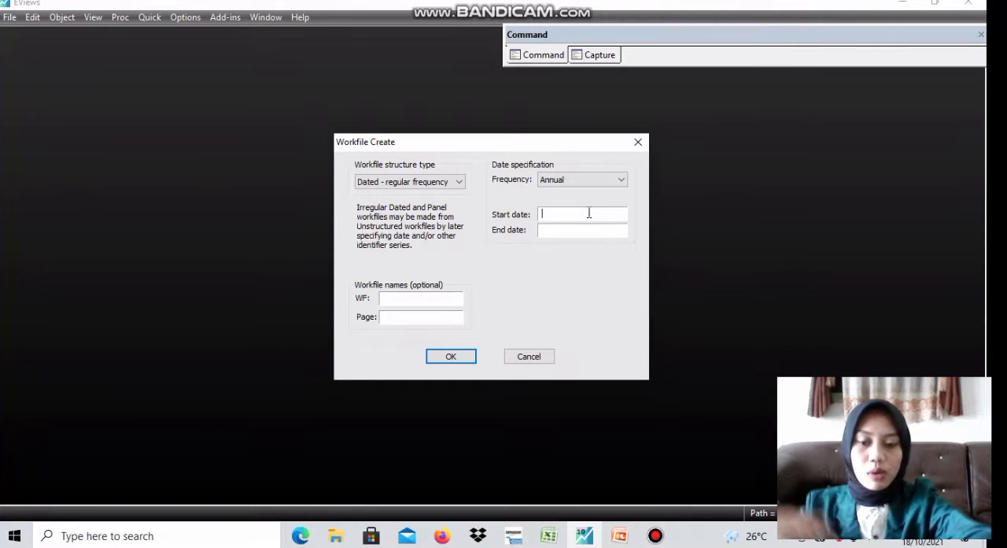
text(1980)
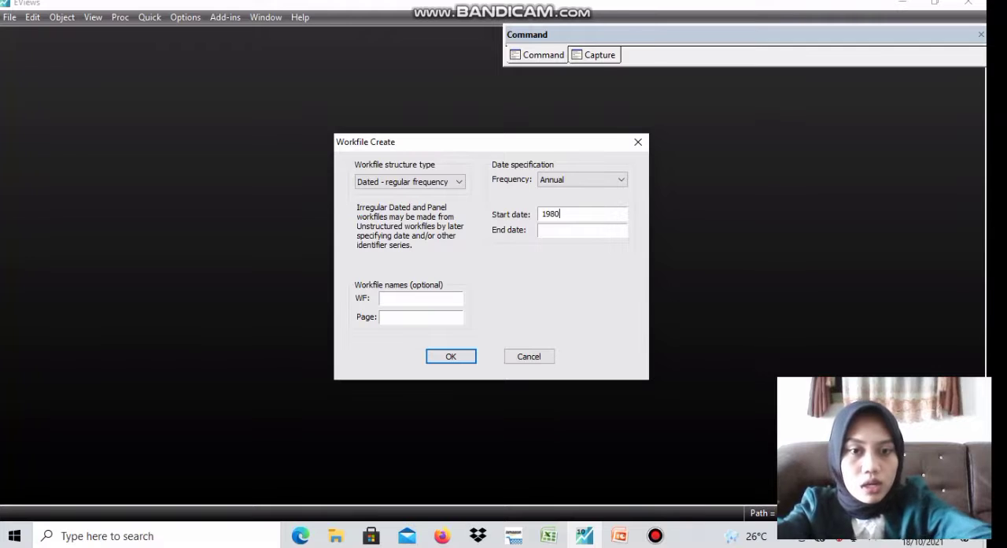
click(554, 230)
text(2001)
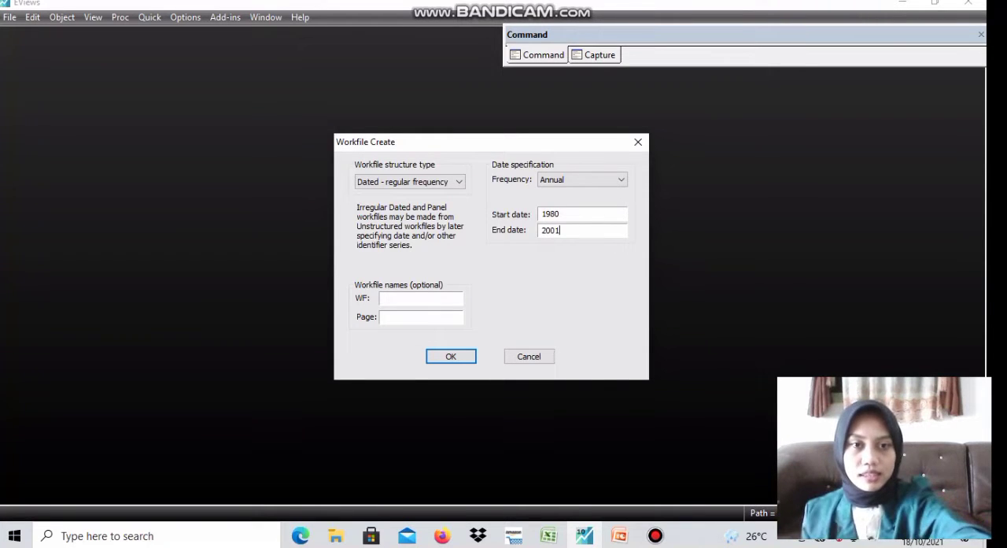
key(Return)
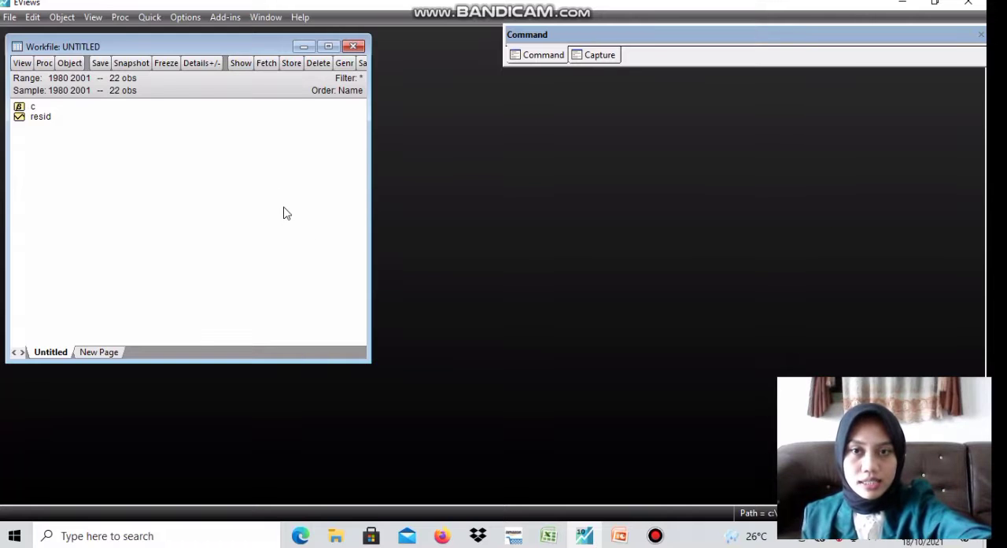
Switch to Excel and copy the Y, X1, X2 and X3 columns with headers, B1:E23, from the Ekspor karet sheet
mouse_move(551, 529)
click(551, 503)
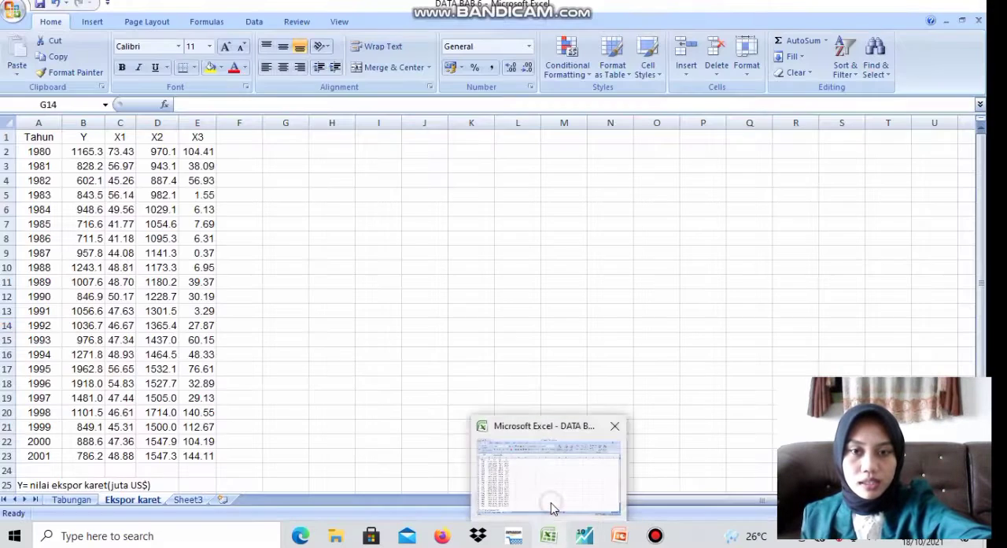
drag(82, 139, 202, 456)
key(ctrl+c)
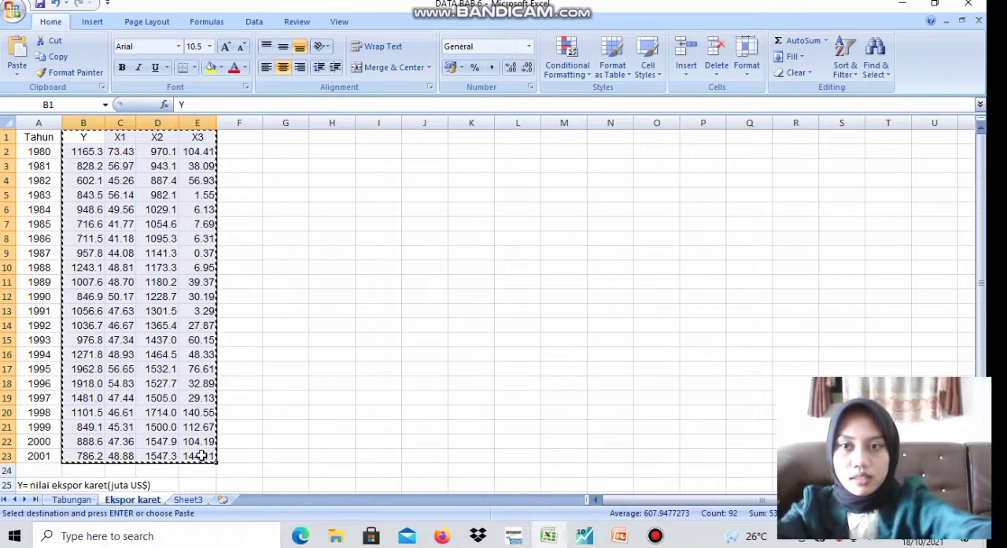
Switch to EViews, open an empty group and paste the copied data starting at the header row above 1980
mouse_move(584, 535)
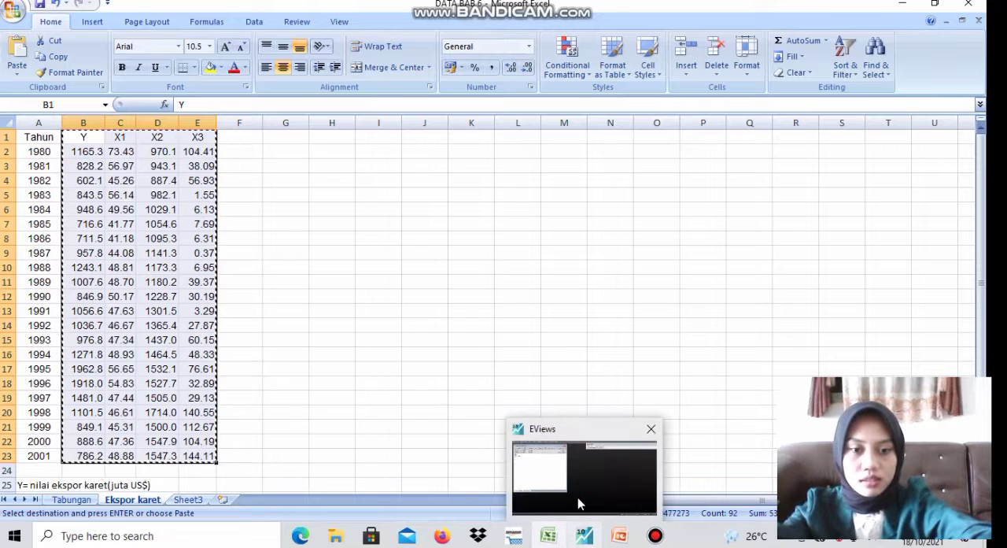
click(577, 497)
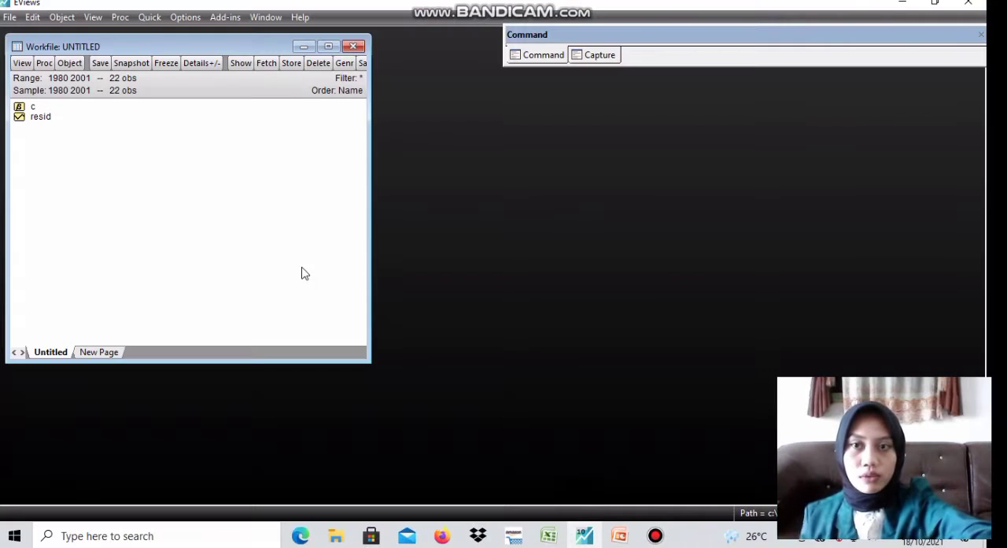
click(149, 17)
click(228, 97)
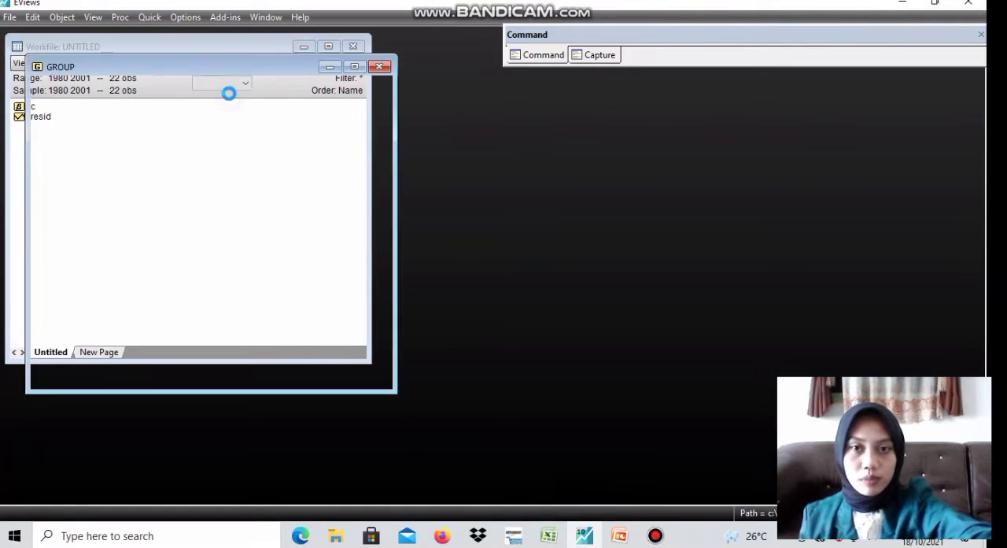
drag(388, 222, 388, 168)
click(82, 126)
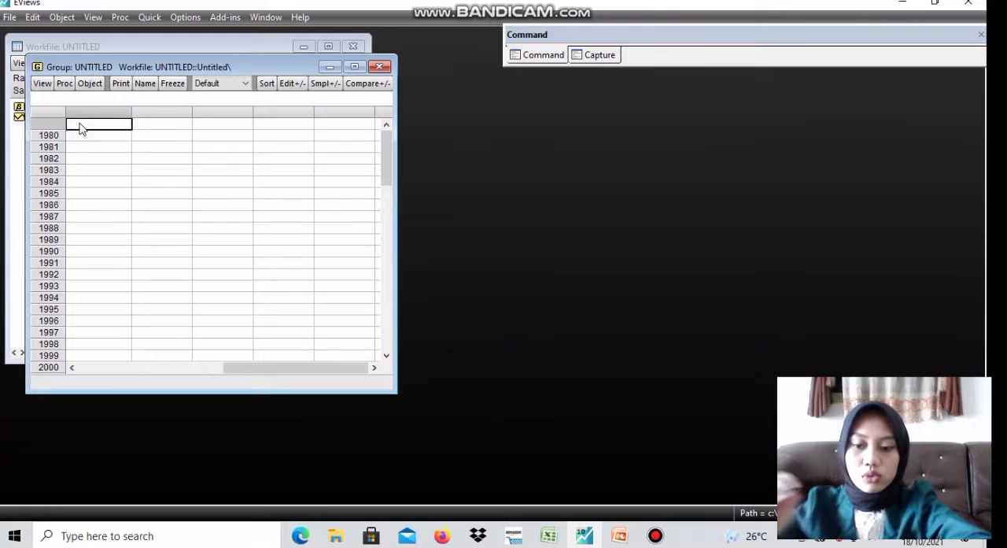
key(ctrl+v)
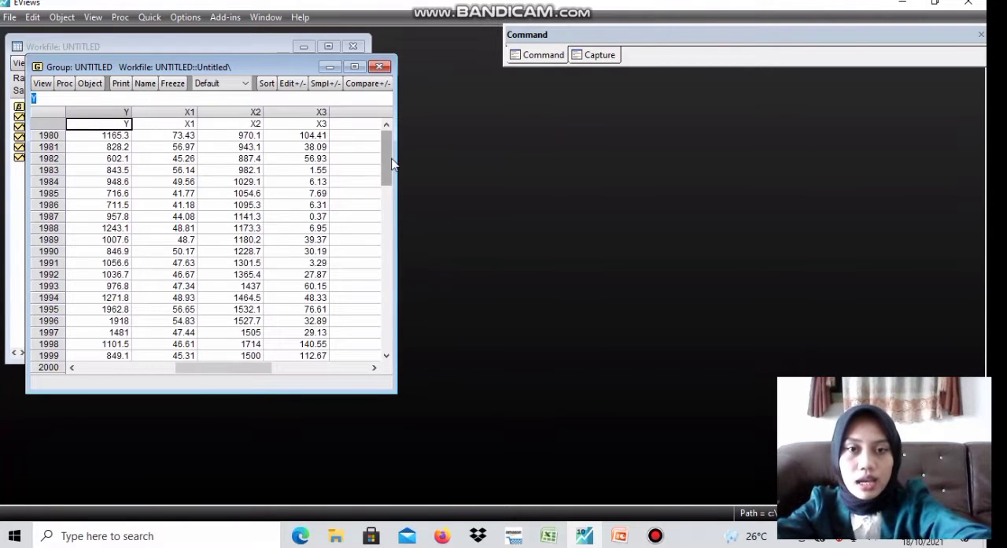
Close the group window and confirm deletion of the untitled group
mouse_move(387, 157)
mouse_down()
mouse_move(385, 272)
mouse_move(387, 154)
mouse_up()
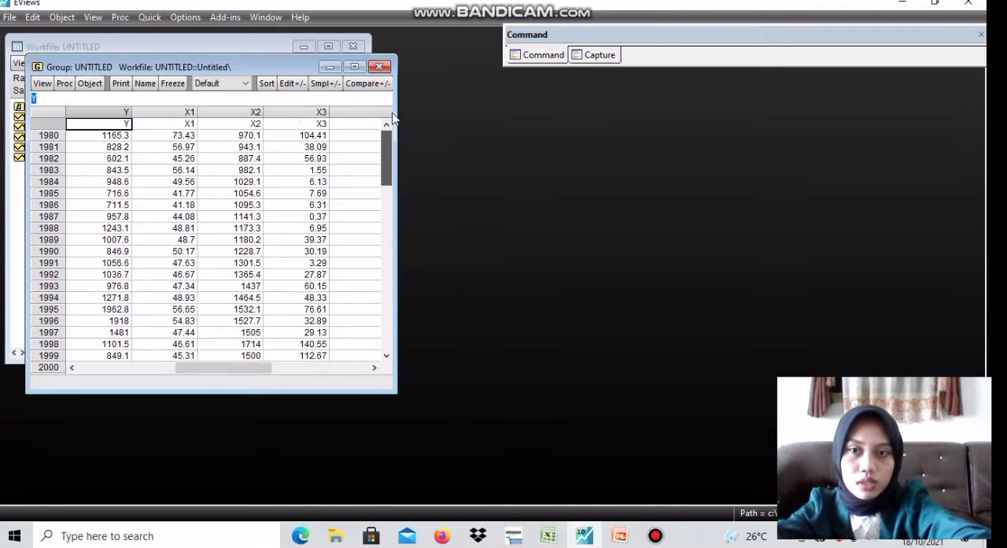
click(378, 67)
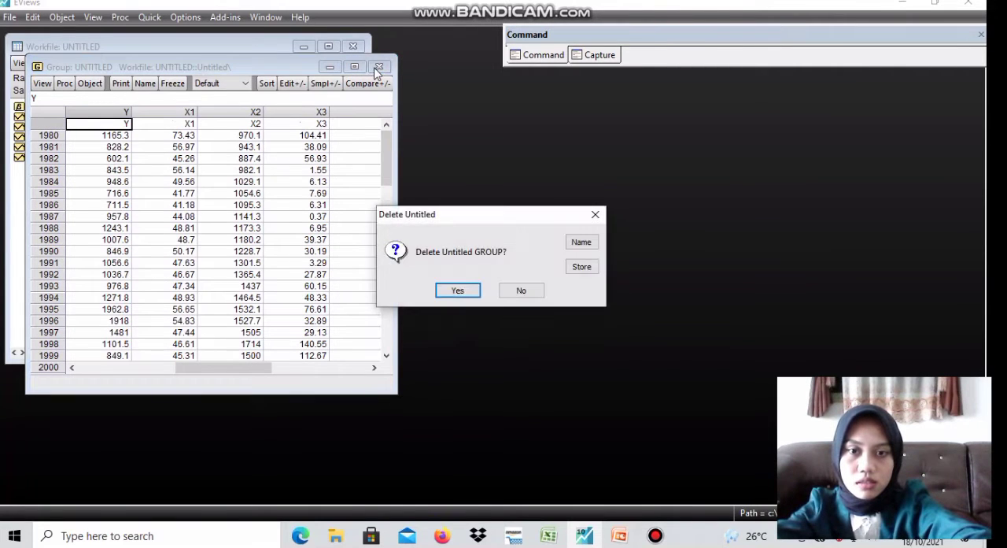
click(457, 290)
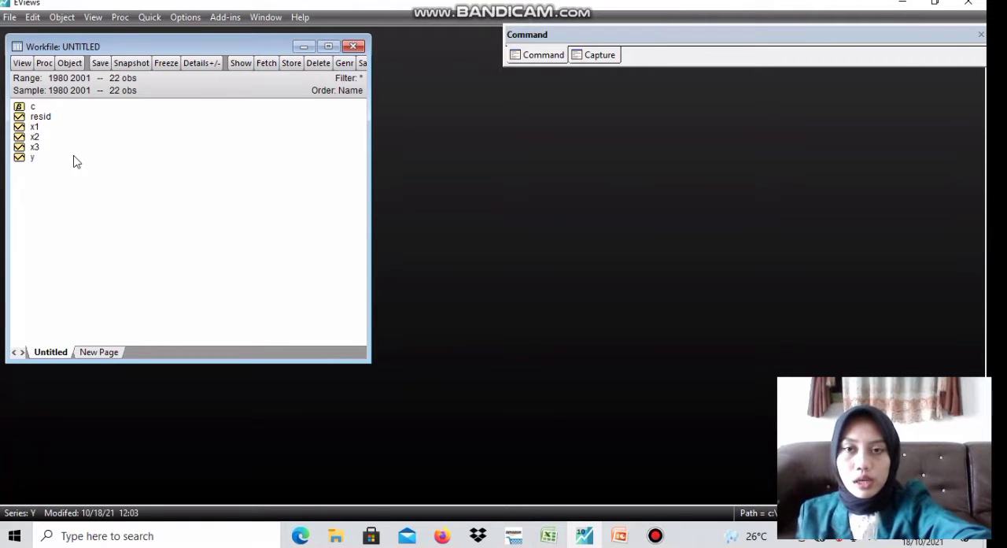
Select the series y, x1, x2 and x3 in that order and open them as an equation
click(32, 160)
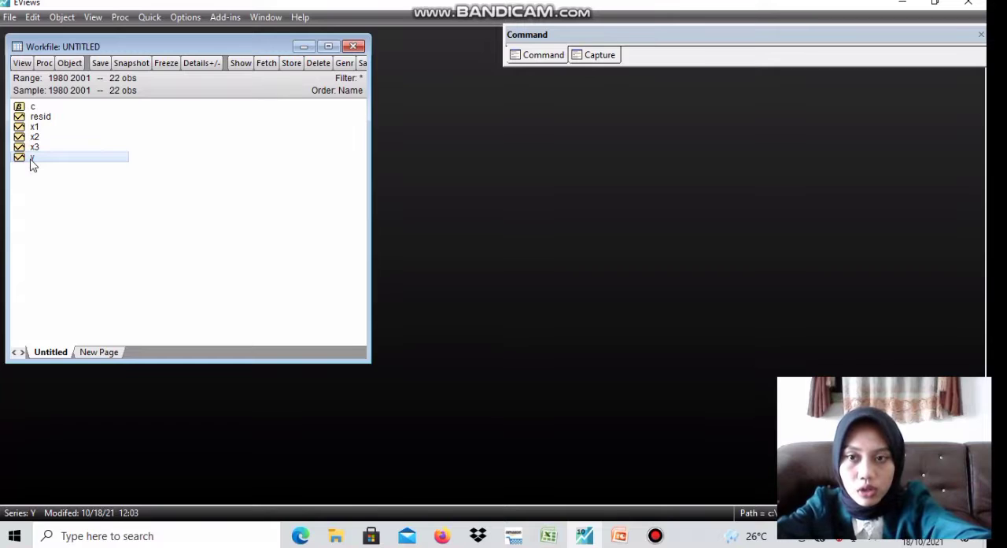
ctrl+click(42, 129)
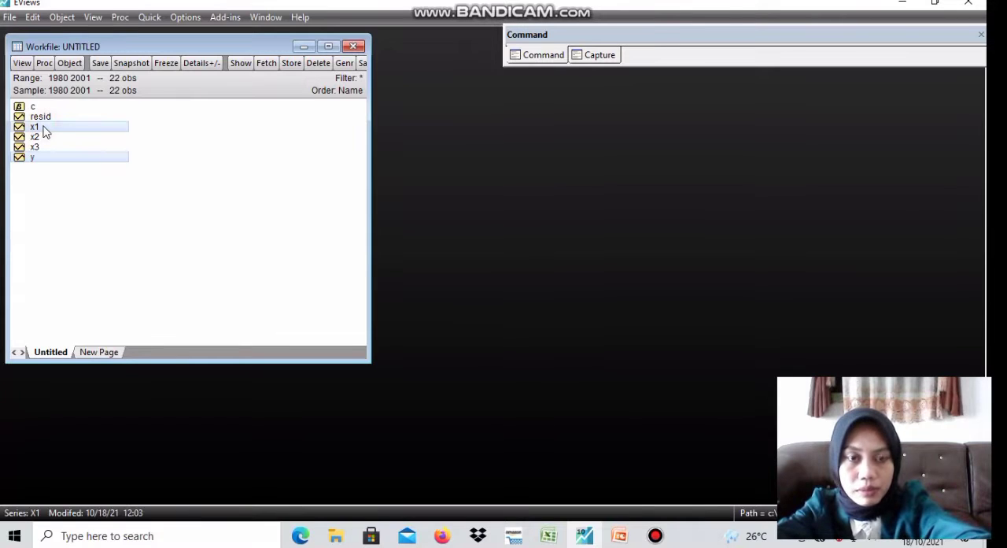
ctrl+click(43, 138)
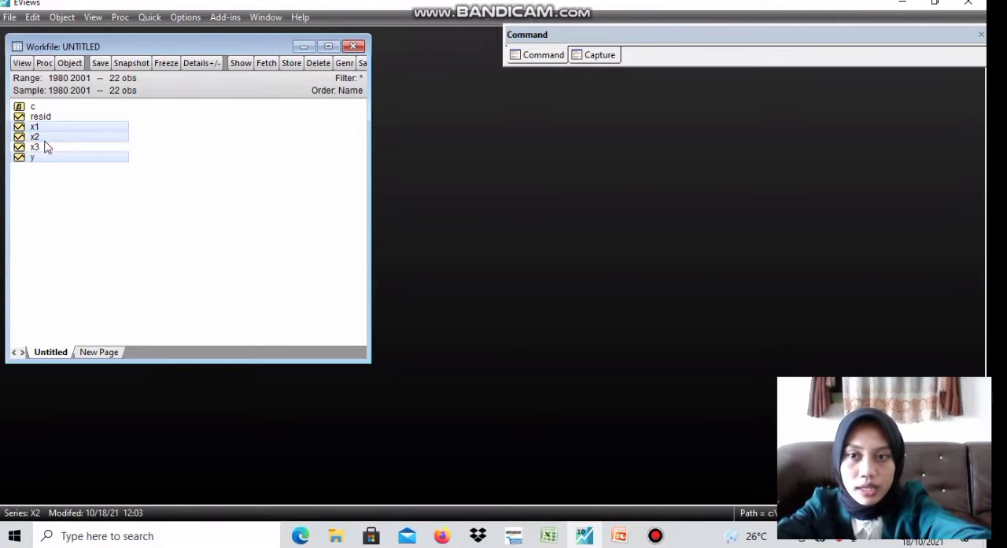
ctrl+click(45, 149)
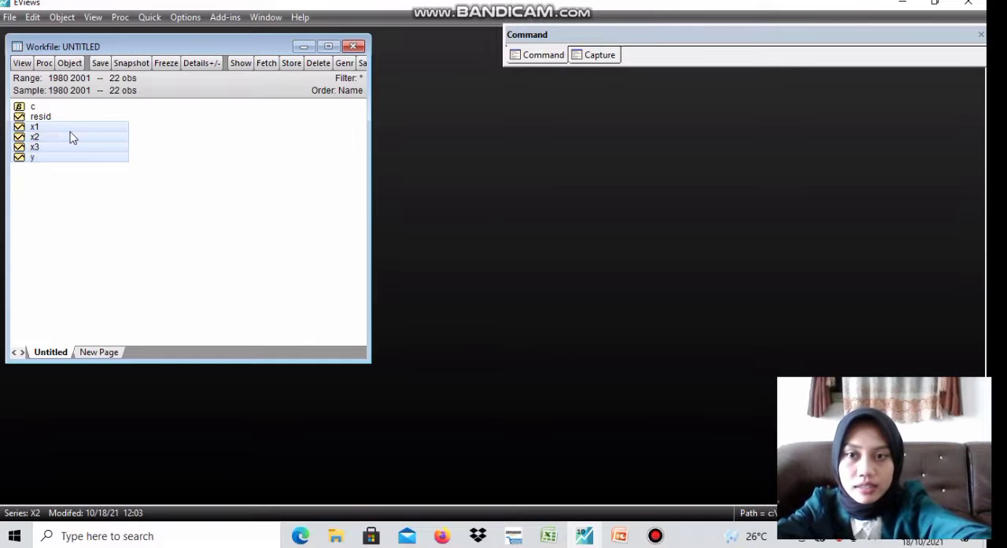
right_click(69, 132)
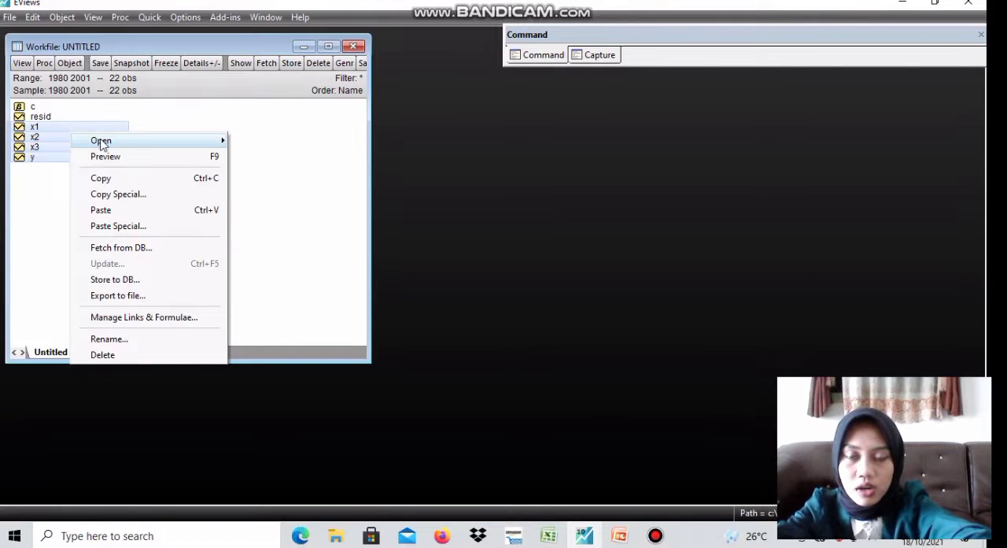
mouse_move(157, 146)
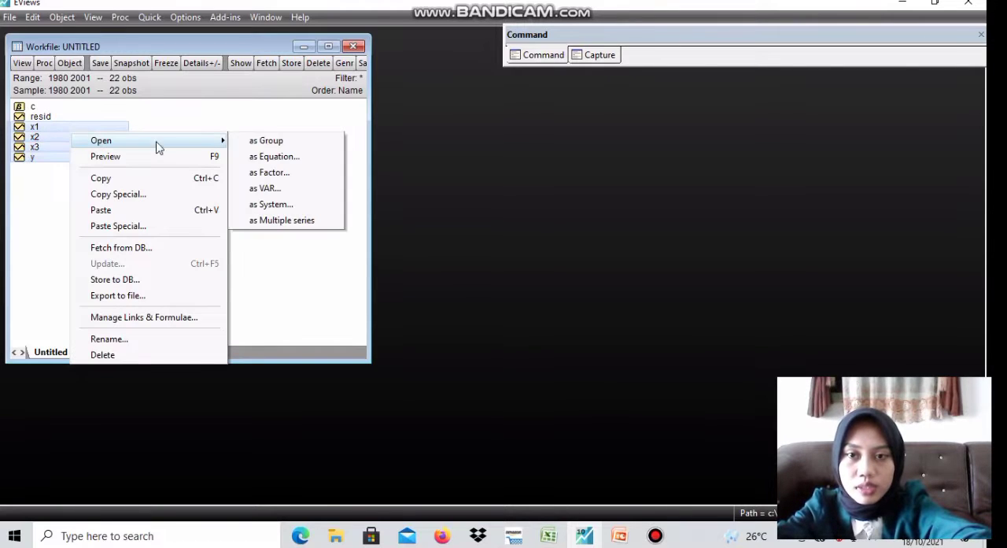
click(267, 156)
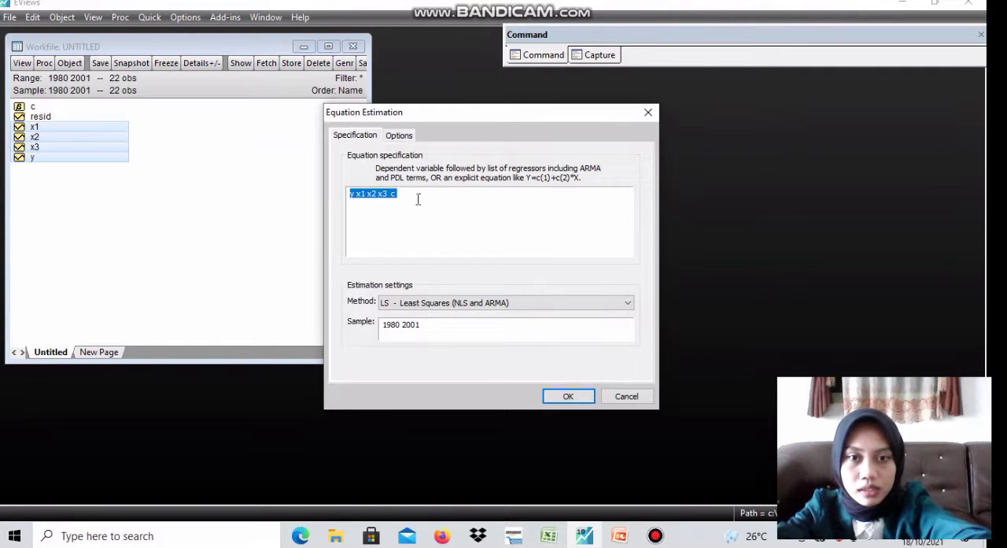
Change the equation specification to "y c x1 x2 x3" and estimate it by least squares over the 1980 2001 sample
click(416, 197)
key(BackSpace)
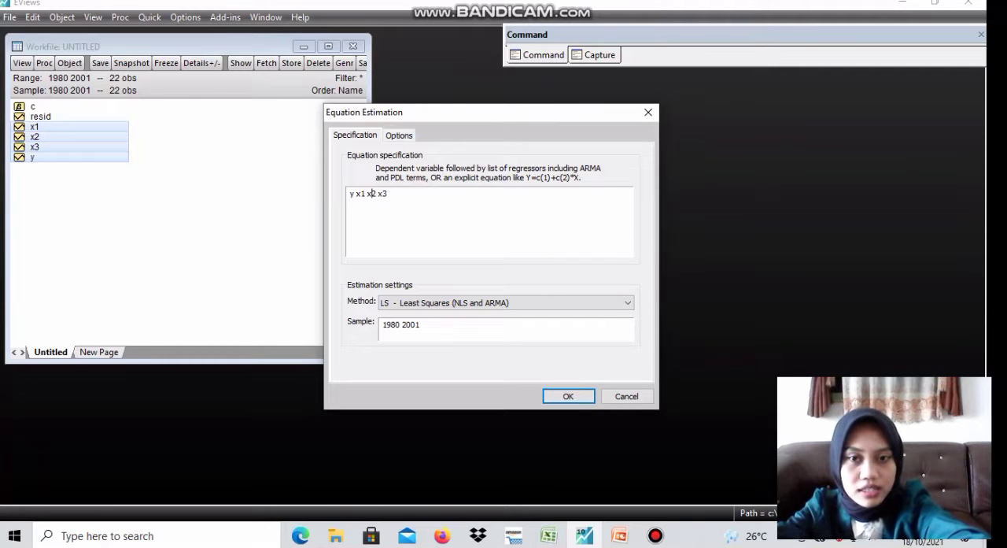
text(c)
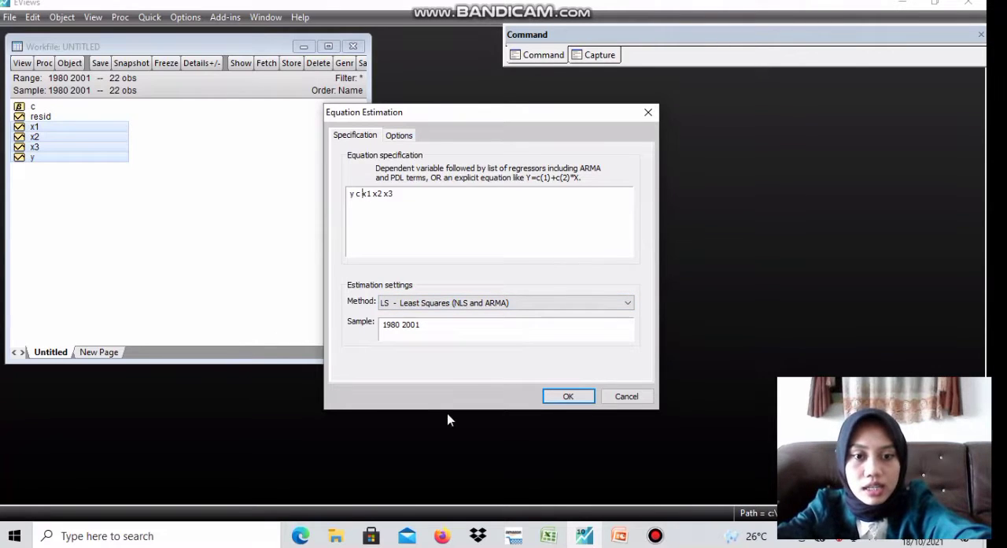
click(582, 396)
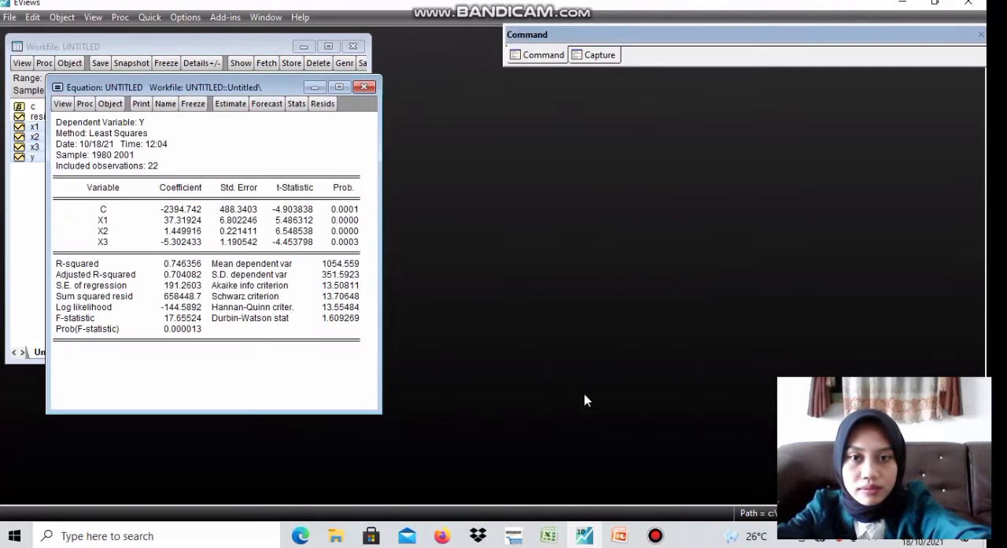
Enlarge the equation output window in both width and height
drag(380, 307, 451, 317)
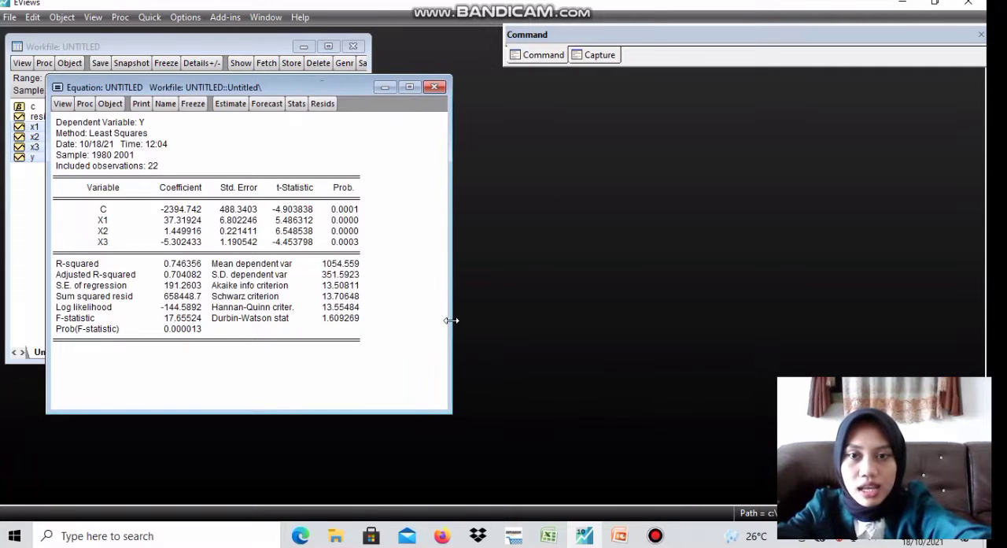
drag(267, 408, 266, 437)
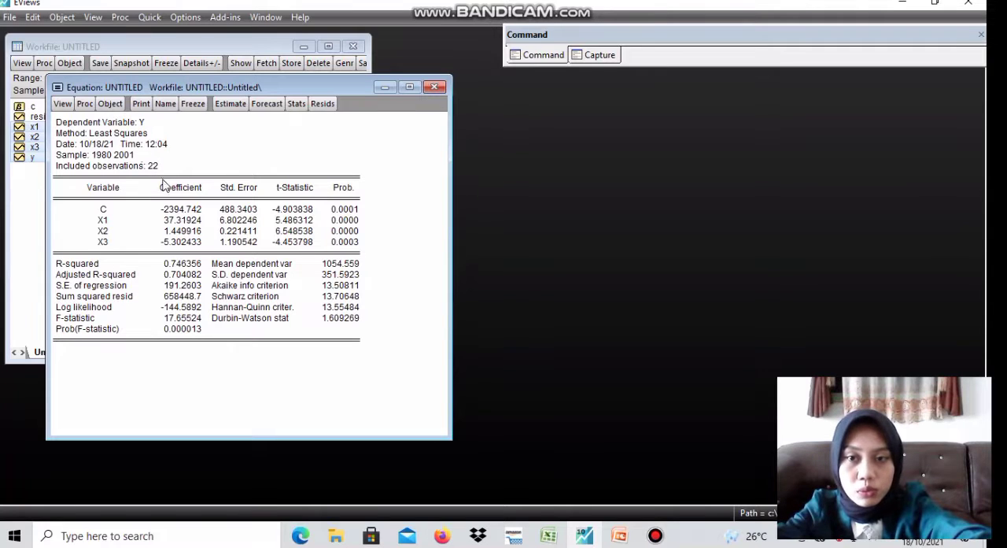
click(592, 319)
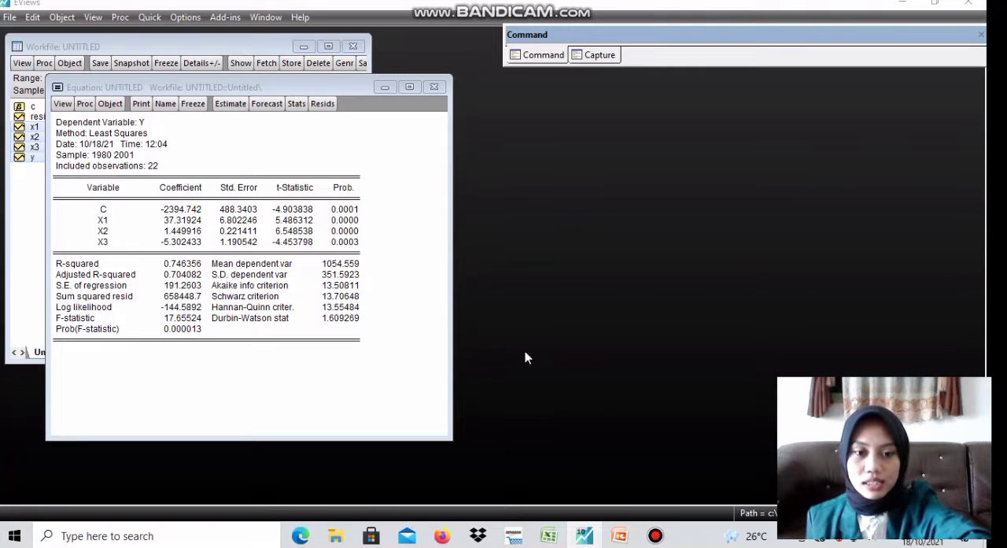
Switch to PowerPoint, start the slide show from the regression model slide and advance to the rubber export regression results
mouse_move(619, 535)
click(608, 461)
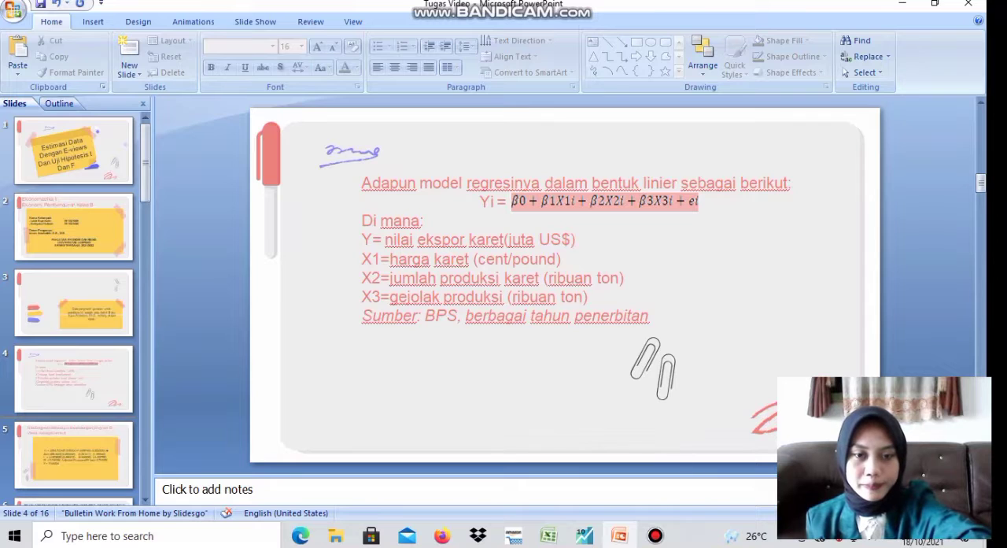
click(829, 513)
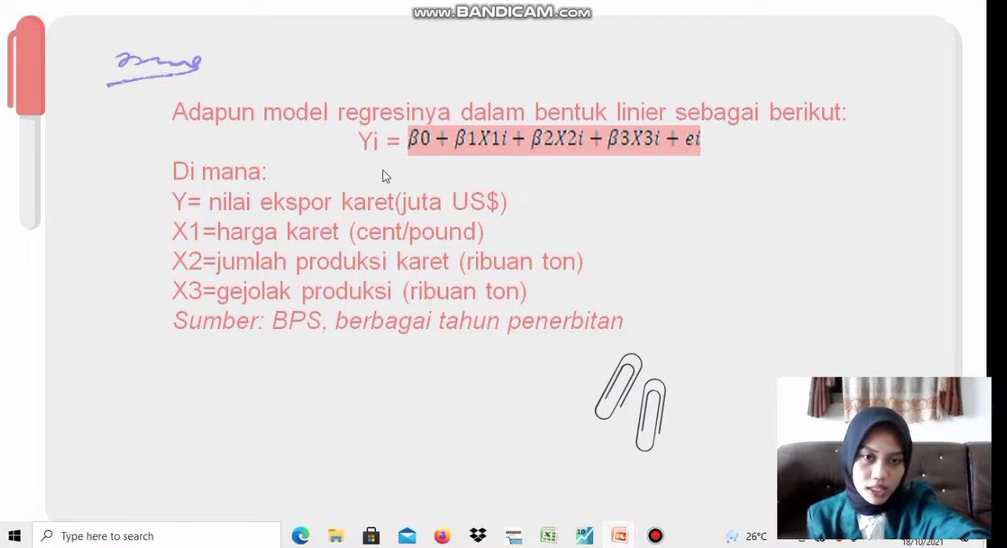
click(564, 213)
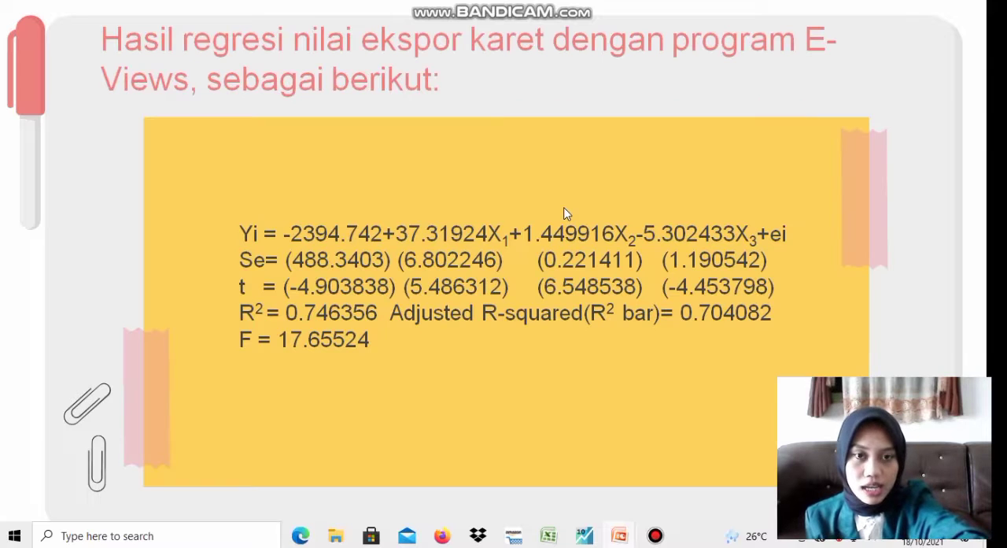
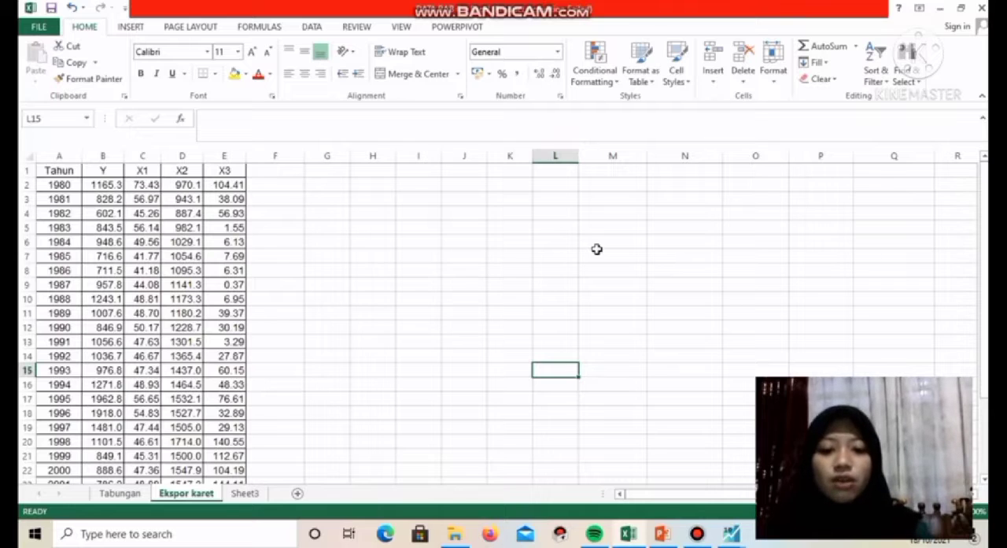
Switch to EViews and start a new workfile with the Dated - regular frequency structure and Annual frequency
mouse_move(732, 533)
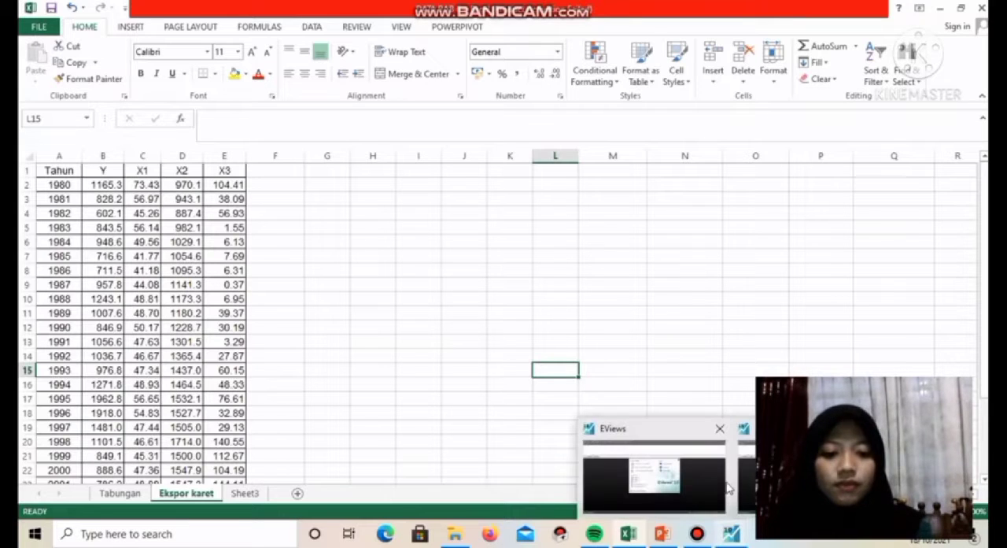
click(708, 480)
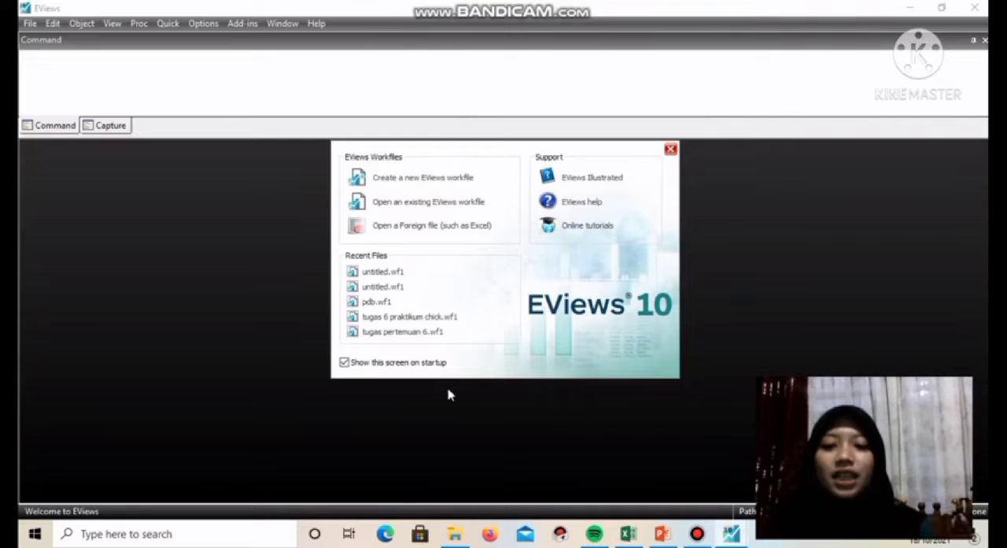
click(411, 179)
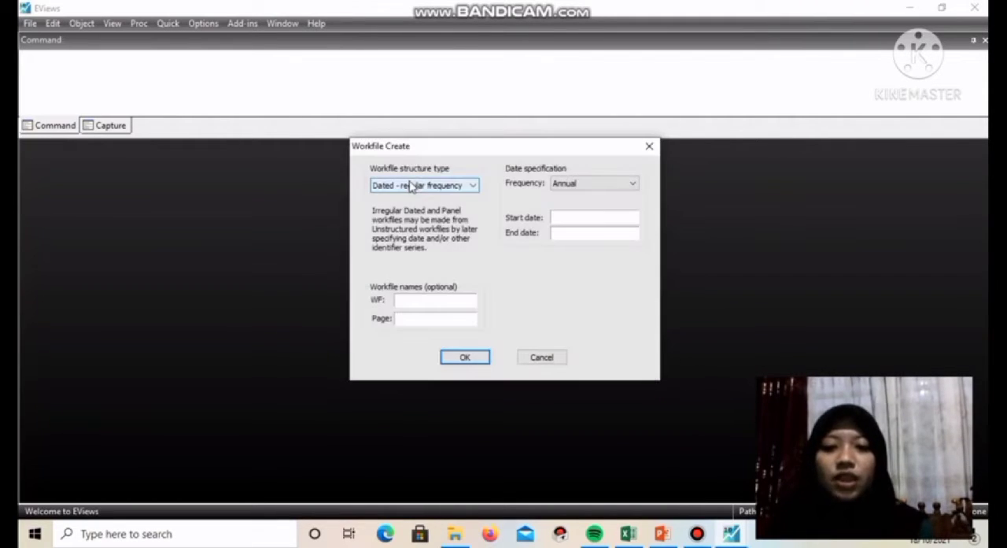
click(470, 186)
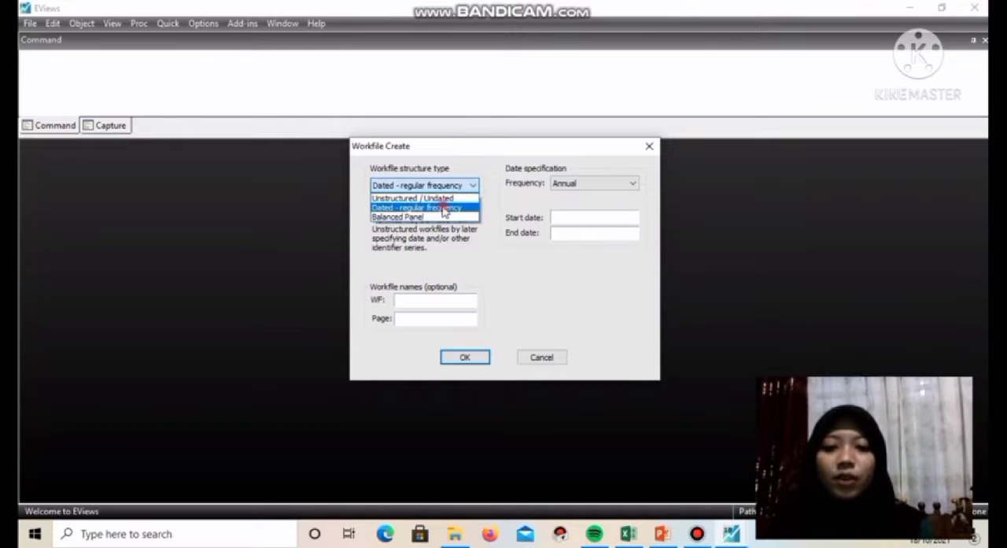
click(444, 209)
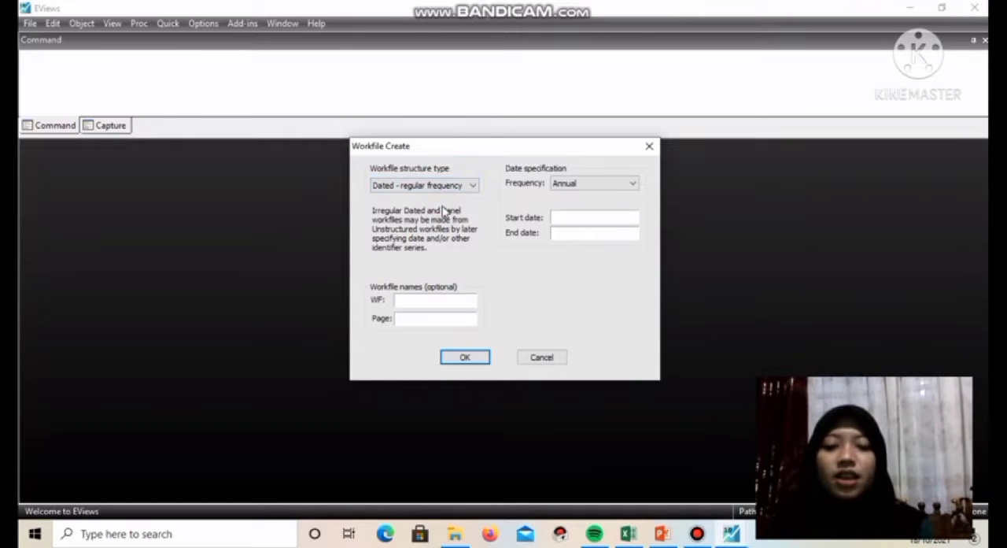
click(634, 184)
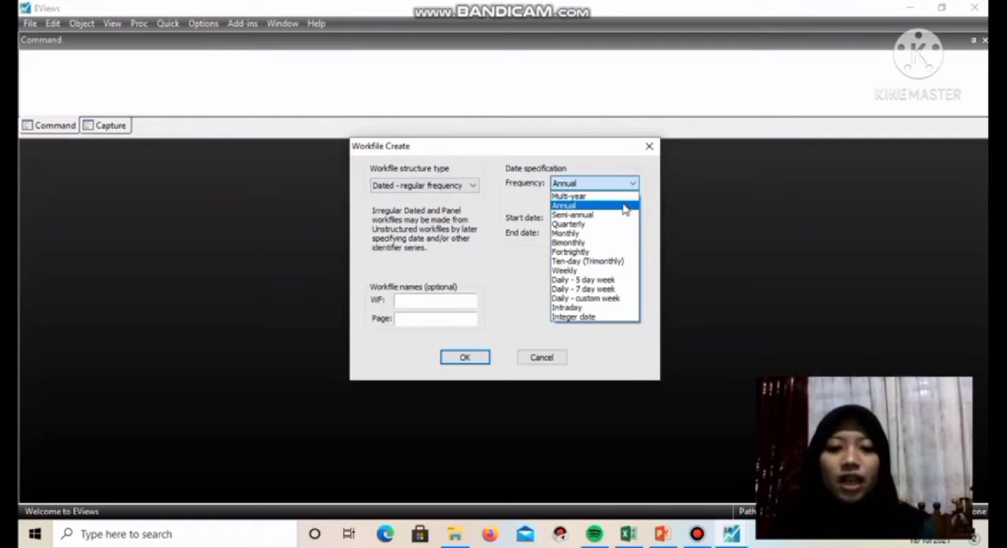
click(622, 206)
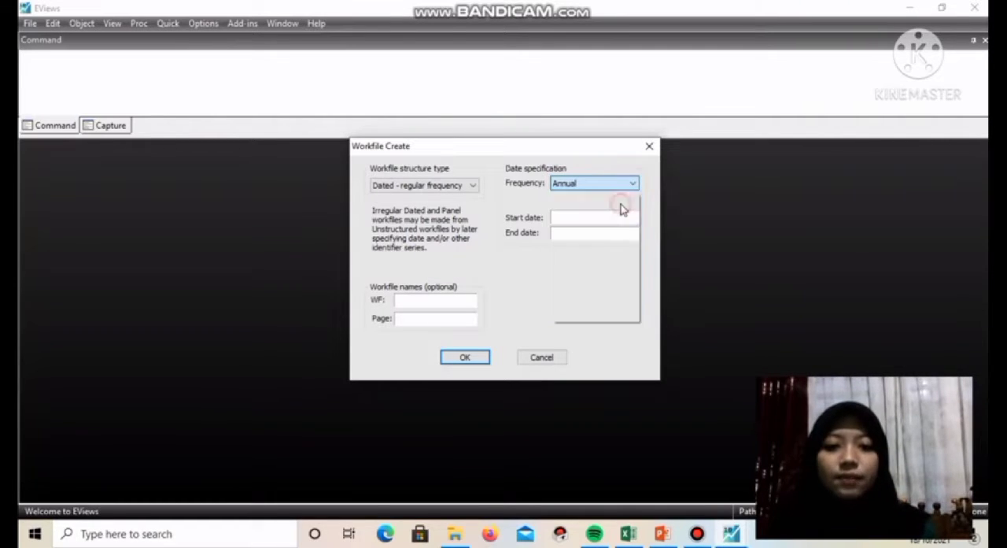
Set the workfile dates from 1980 to 2001, create it and widen its window slightly
click(567, 215)
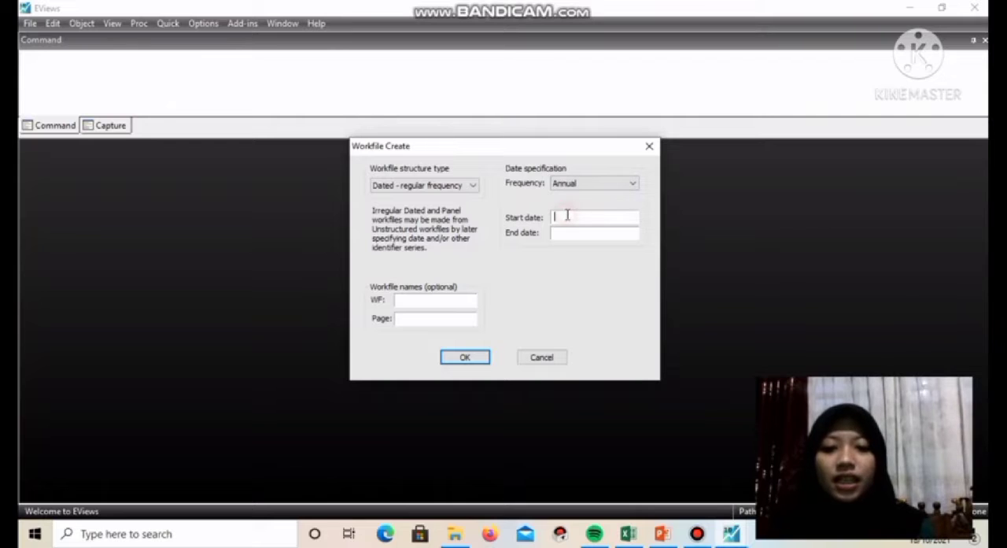
text(1980)
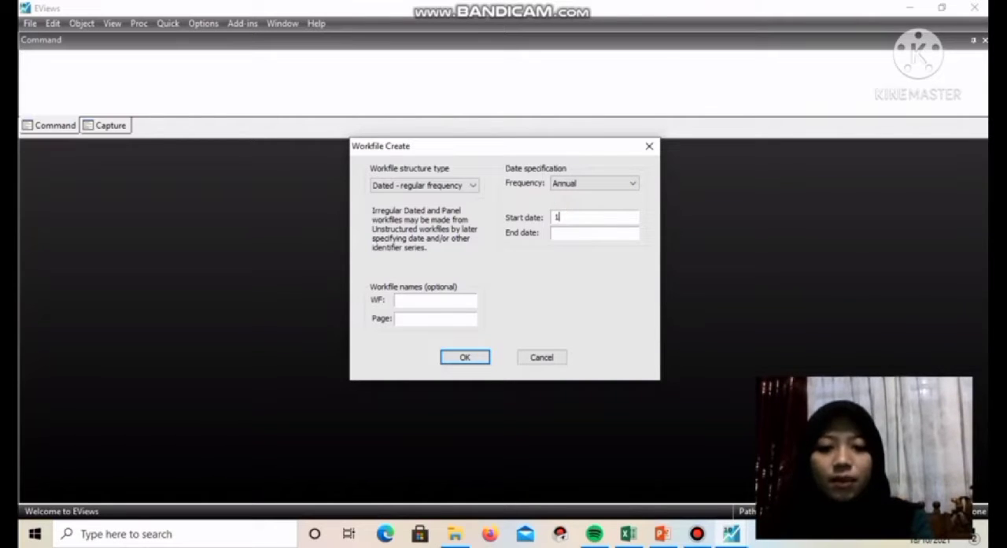
click(567, 232)
text(2001)
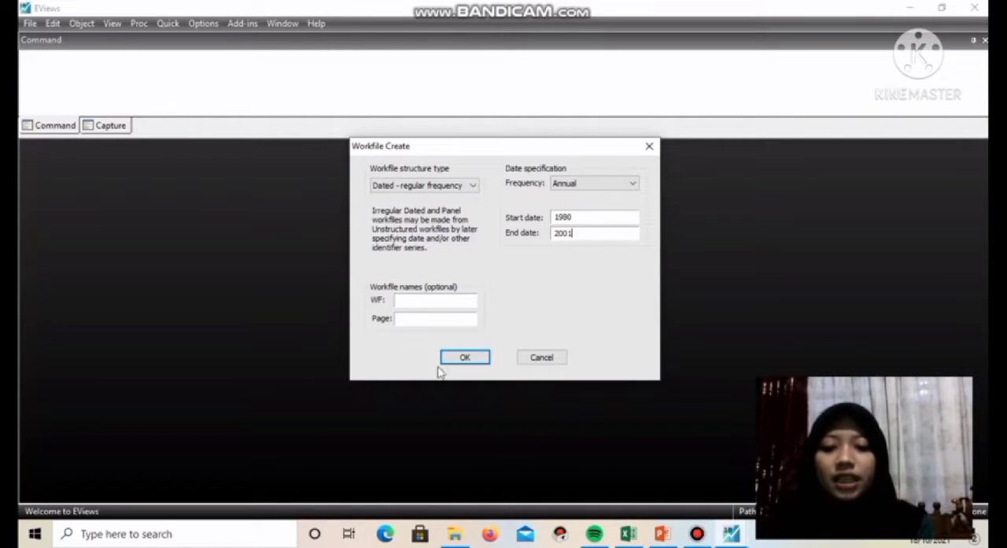
click(464, 359)
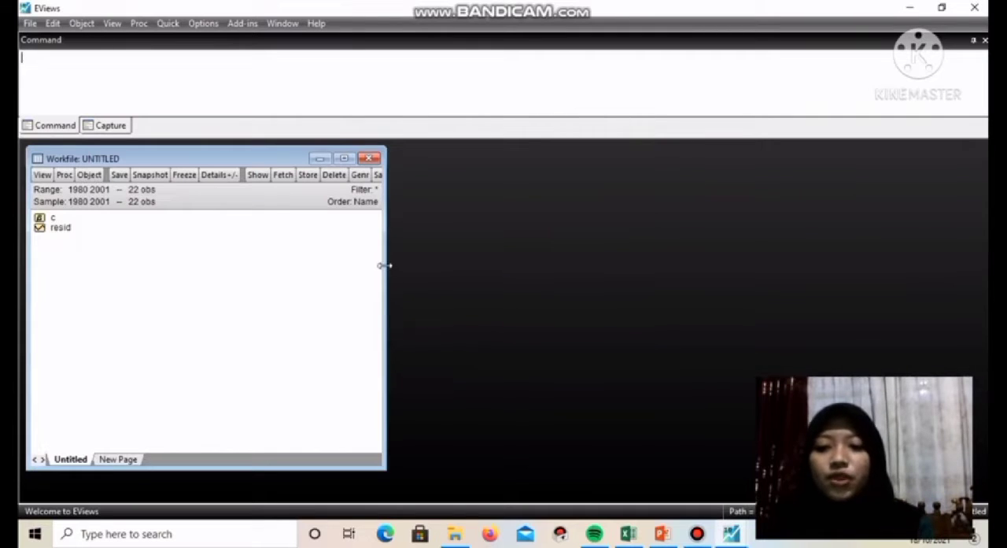
drag(387, 266, 402, 268)
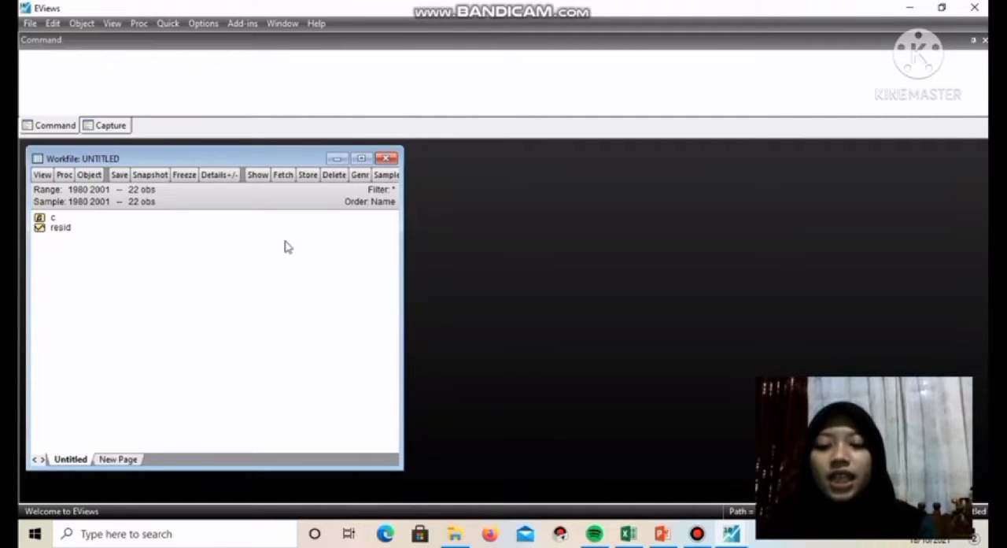
Open an empty group for series entry and select the first cell of the name row above 1980
click(168, 24)
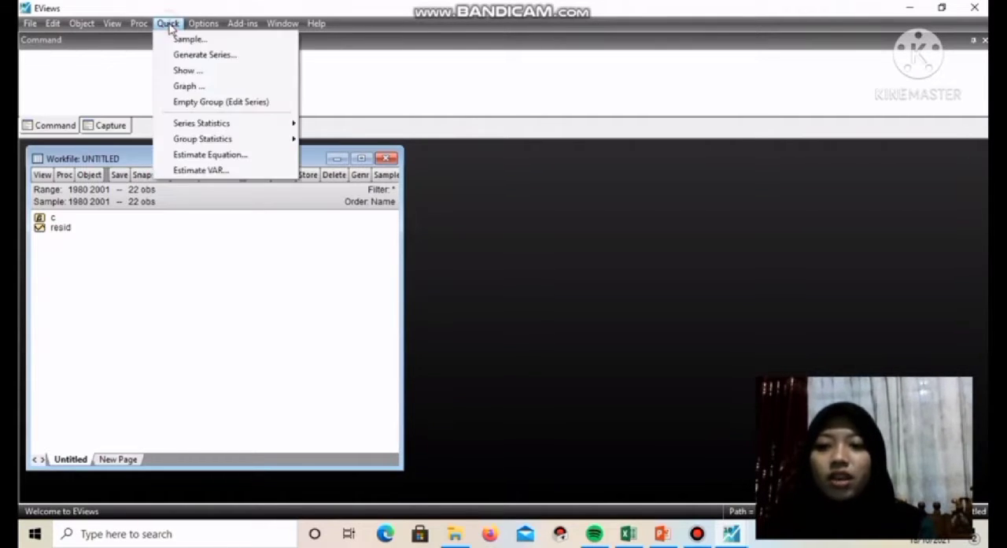
click(226, 102)
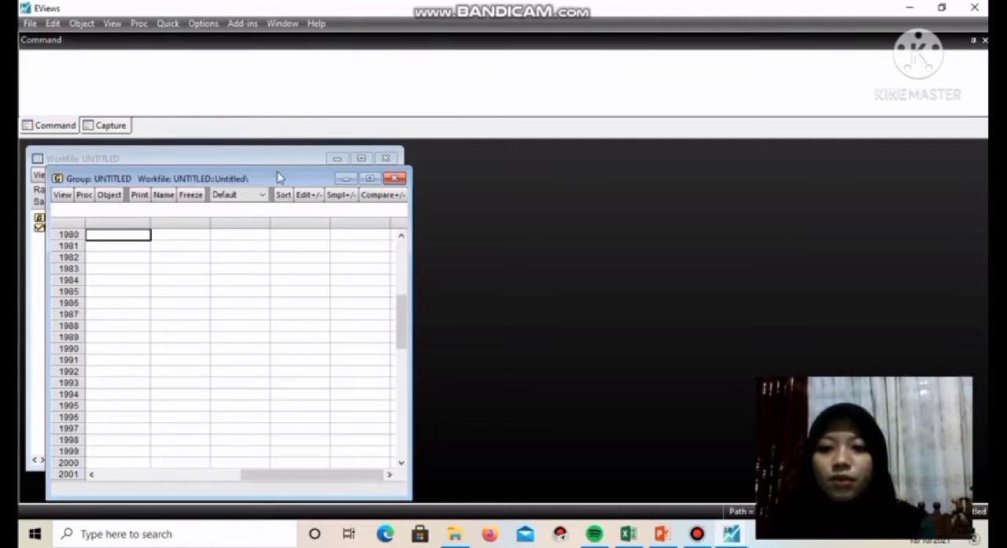
drag(278, 163, 278, 142)
drag(403, 361, 269, 197)
click(115, 209)
Switch to Excel and copy the Y, X1, X2 and X3 columns with headers through 2001 from the Ekspor karet sheet
mouse_move(628, 533)
click(621, 491)
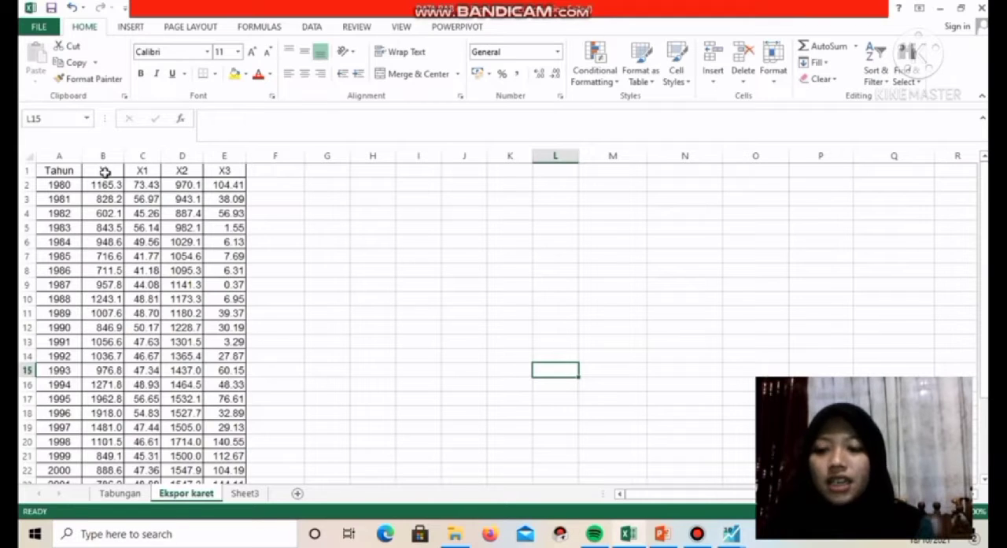
drag(102, 170, 222, 340)
drag(211, 423, 225, 469)
key(ctrl+c)
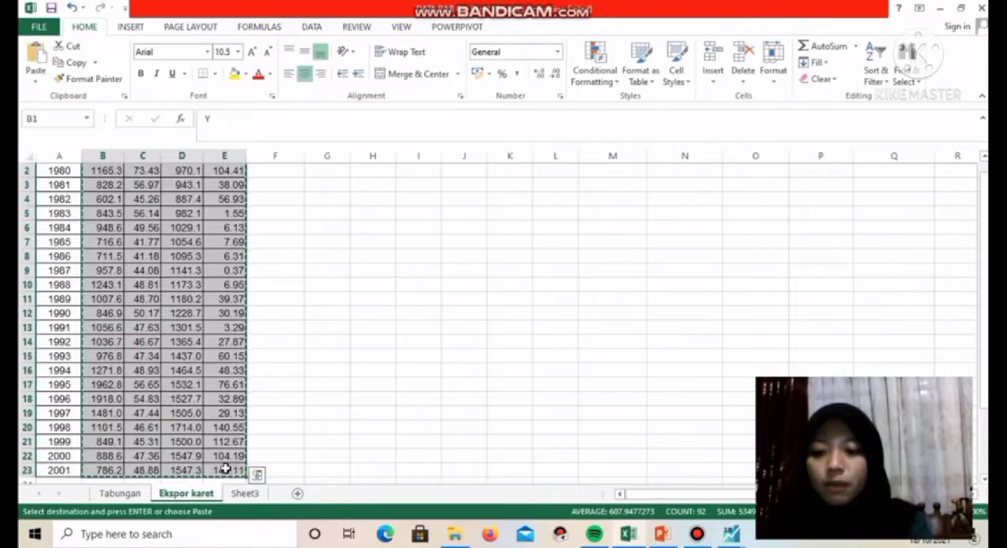
Switch back to EViews, paste the copied data into the empty group and turn off its edit mode
mouse_move(730, 535)
click(683, 481)
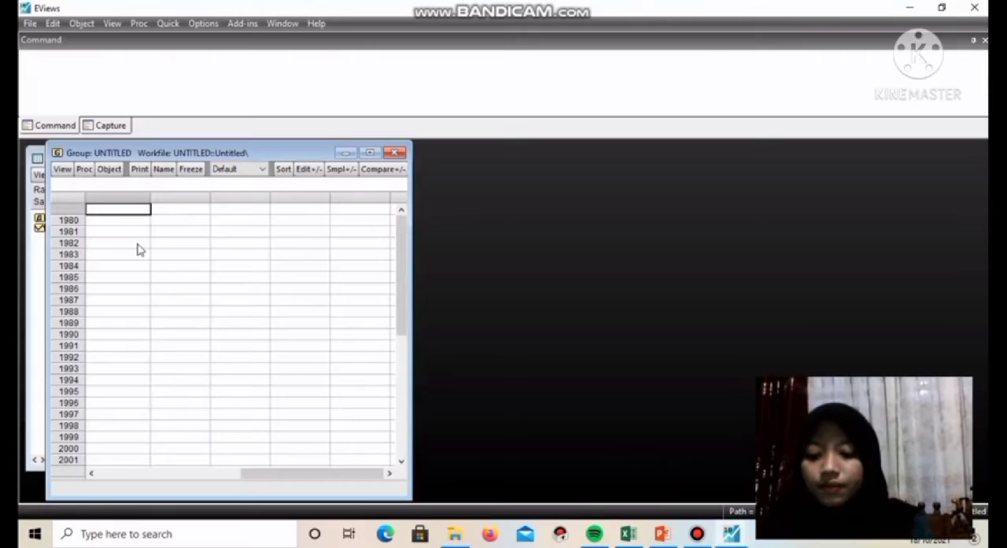
key(ctrl+v)
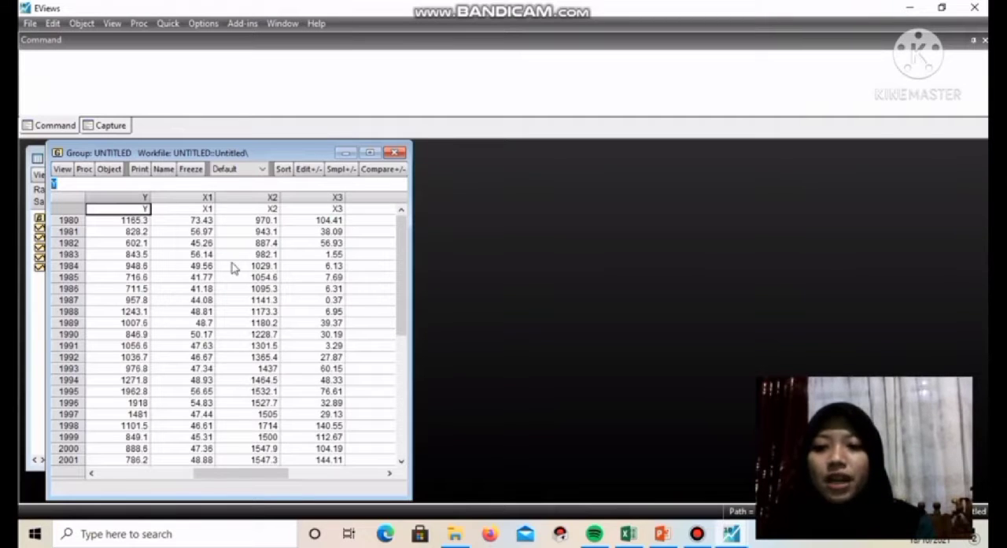
click(313, 170)
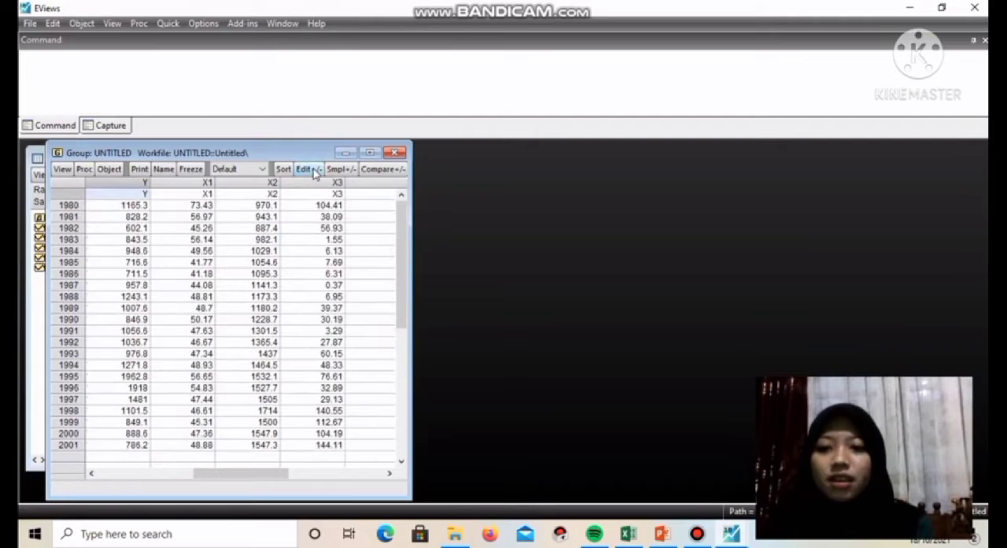
Name the untitled group group01, keeping it in the workfile, and close its window
click(400, 154)
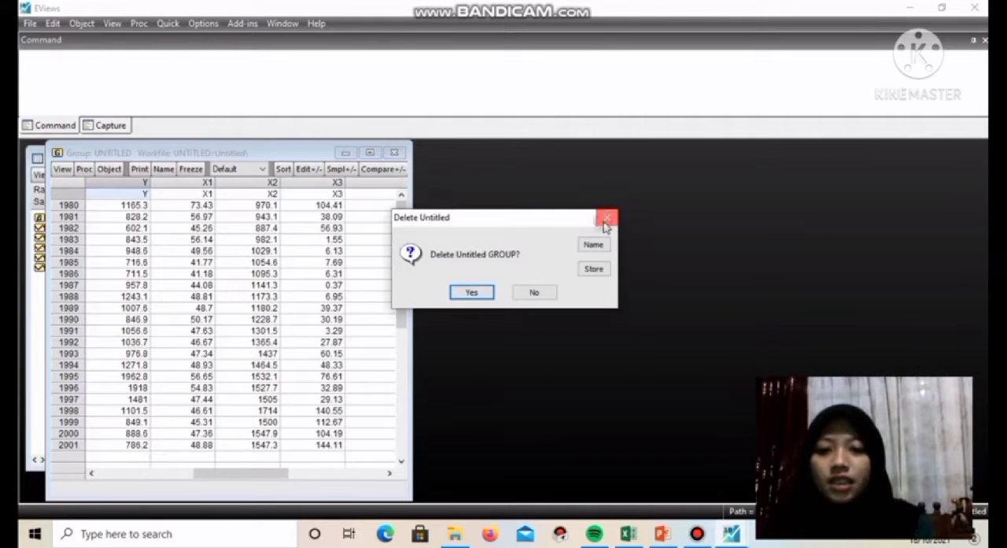
click(532, 293)
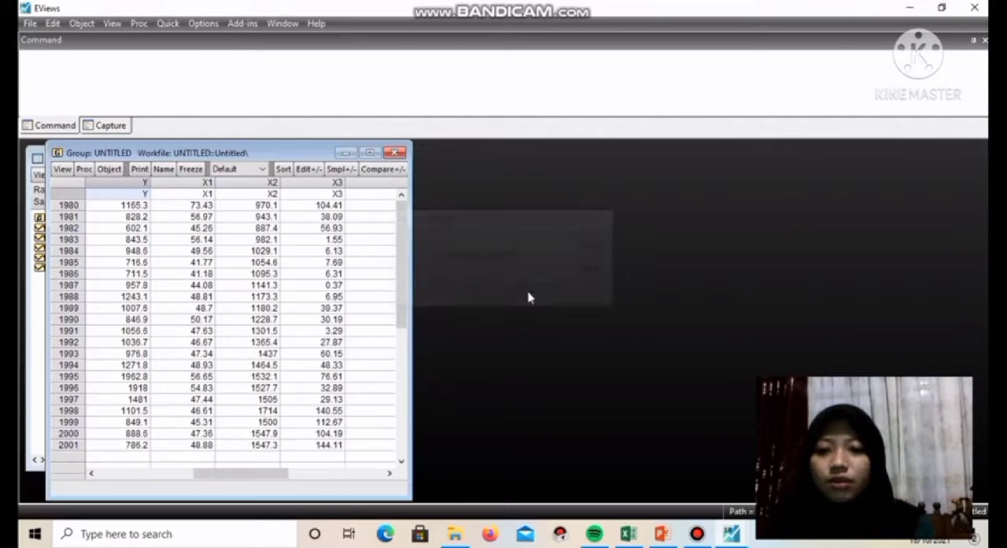
click(164, 170)
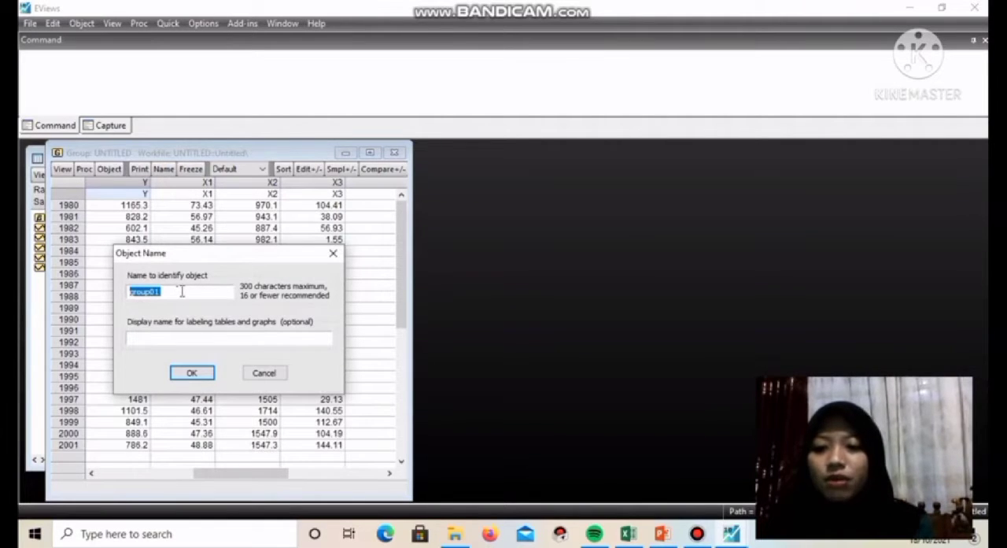
click(196, 374)
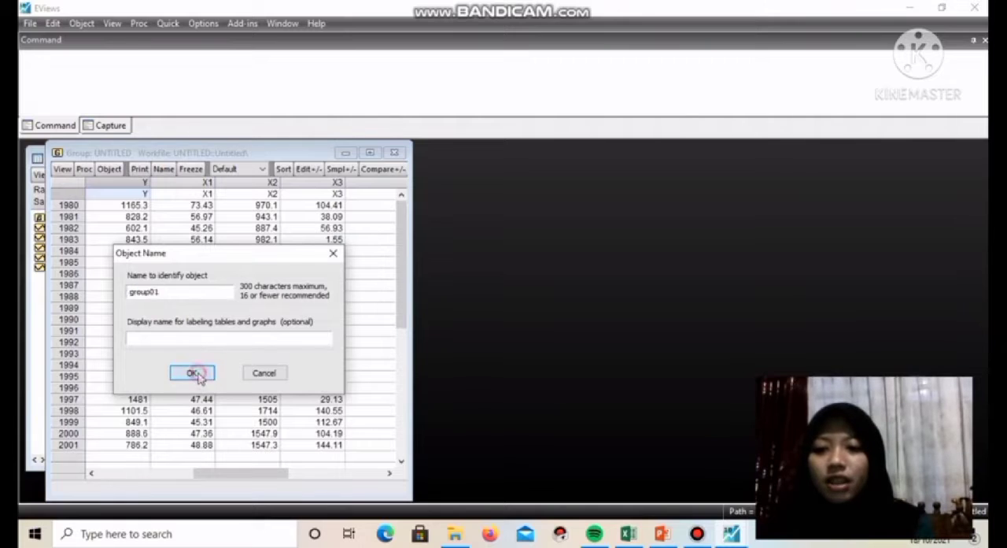
click(397, 153)
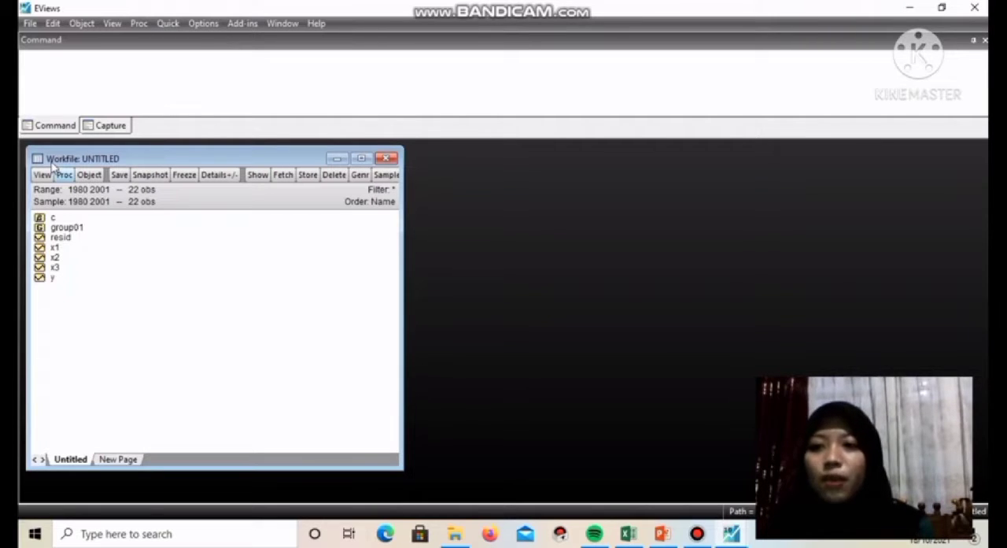
Generate the log series of y with the command "genr ln_y = log (y)"
click(33, 63)
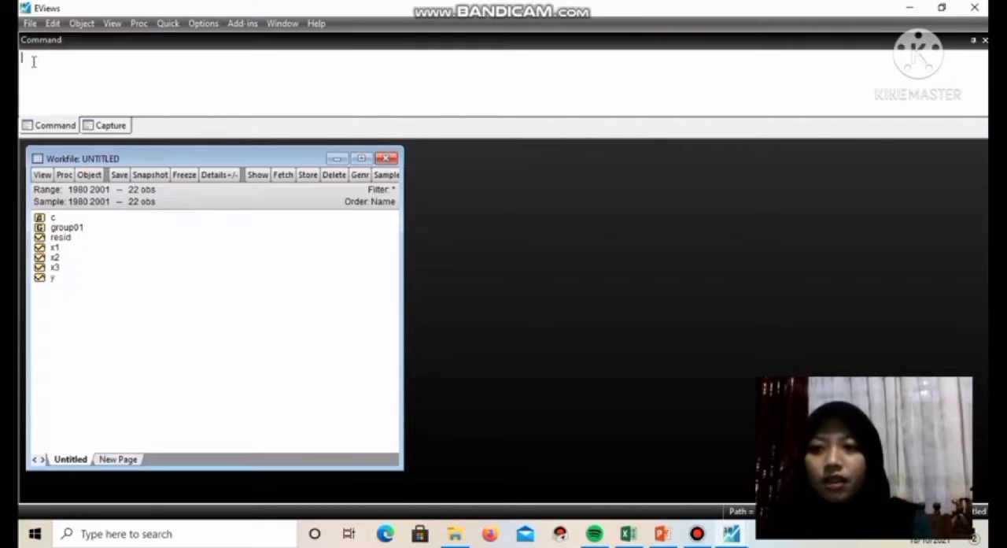
text(genr ln_y = loh (y)
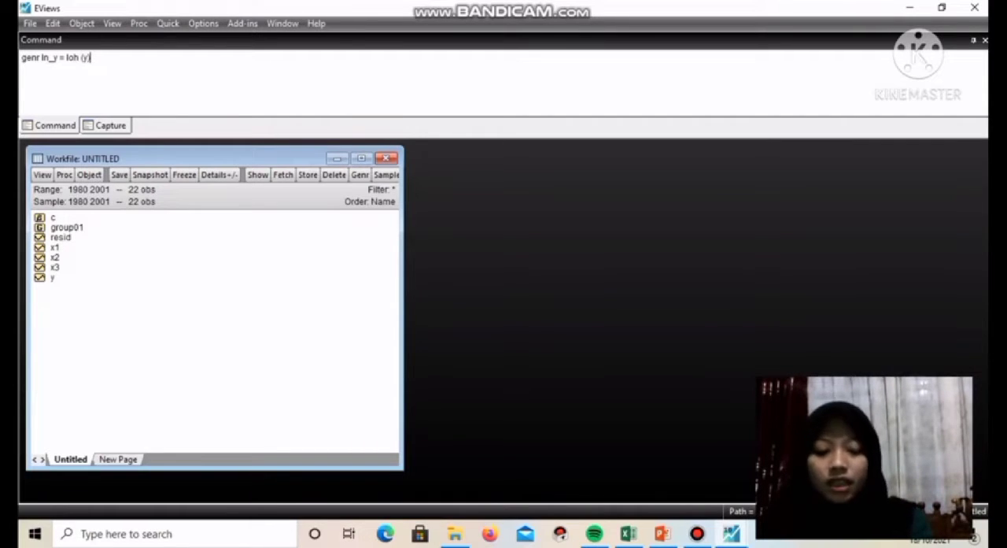
text(()
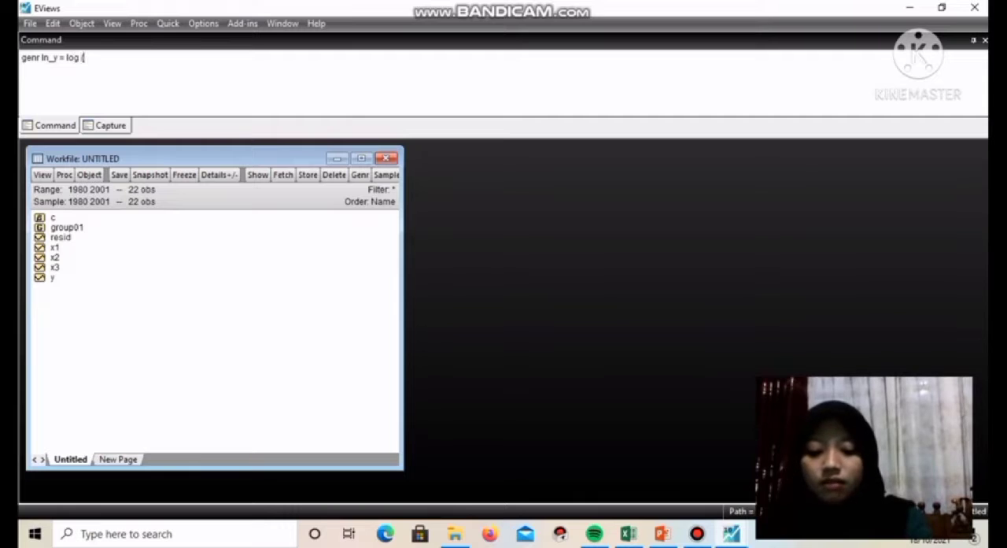
key(Return)
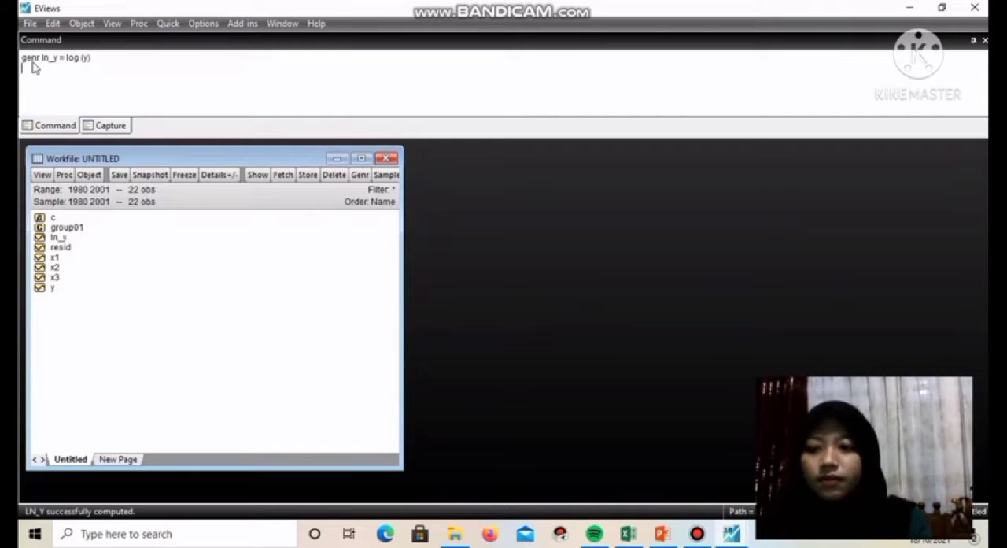
Open the ln_y series to review its yearly values, and close it
double_click(66, 237)
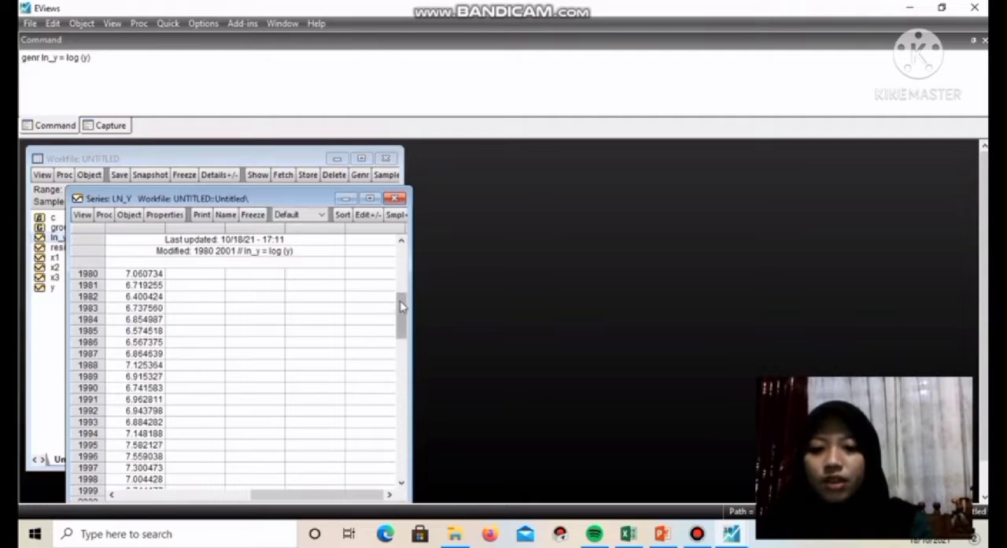
drag(399, 306, 421, 287)
click(397, 198)
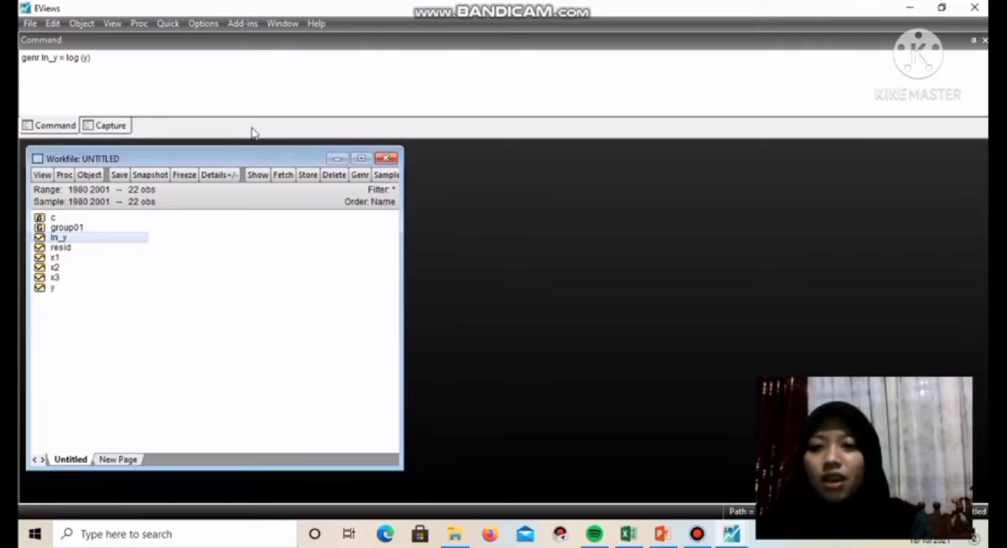
Generate the log series of x1 with the command "genr ln_x1 = log (x1)"
click(25, 71)
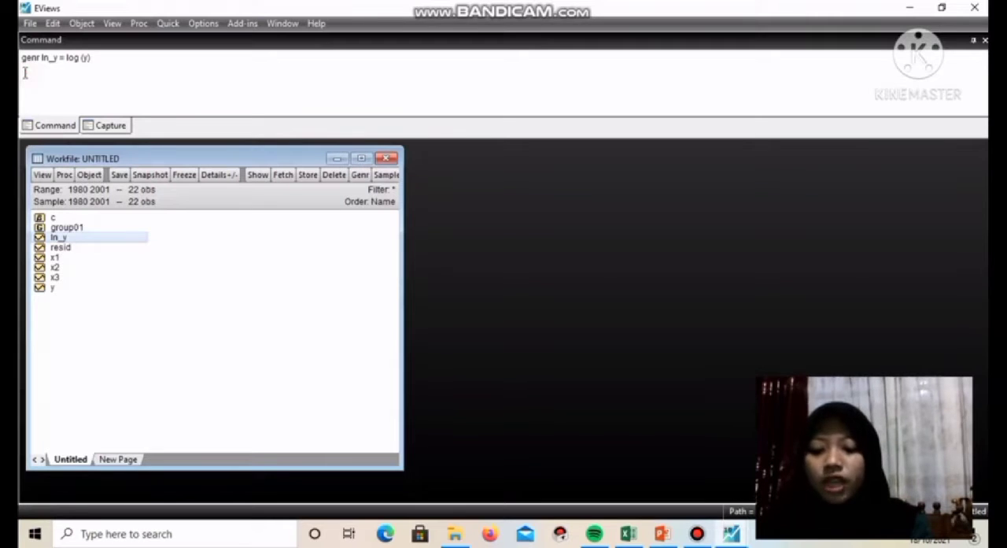
text(genr)
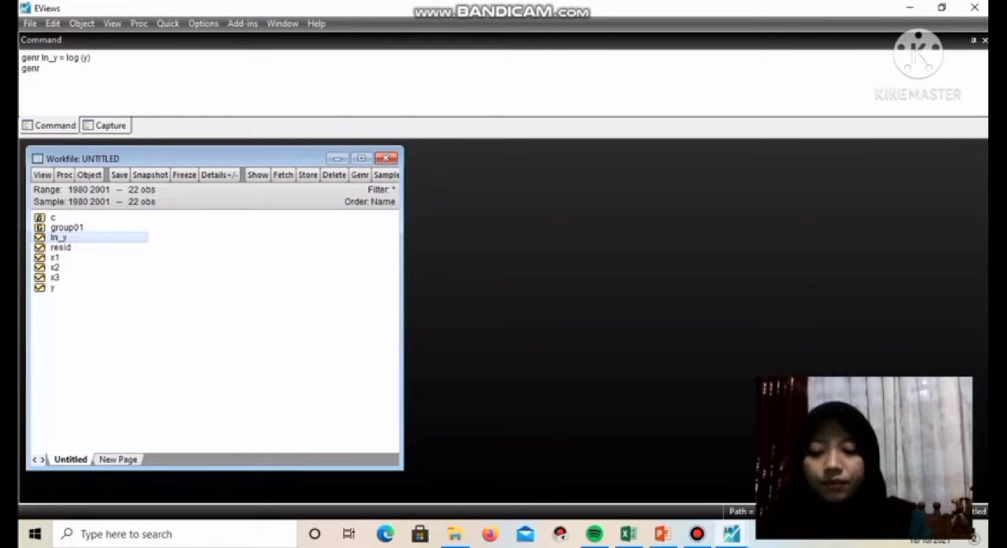
text( x1)
key(BackSpace)
key(BackSpace)
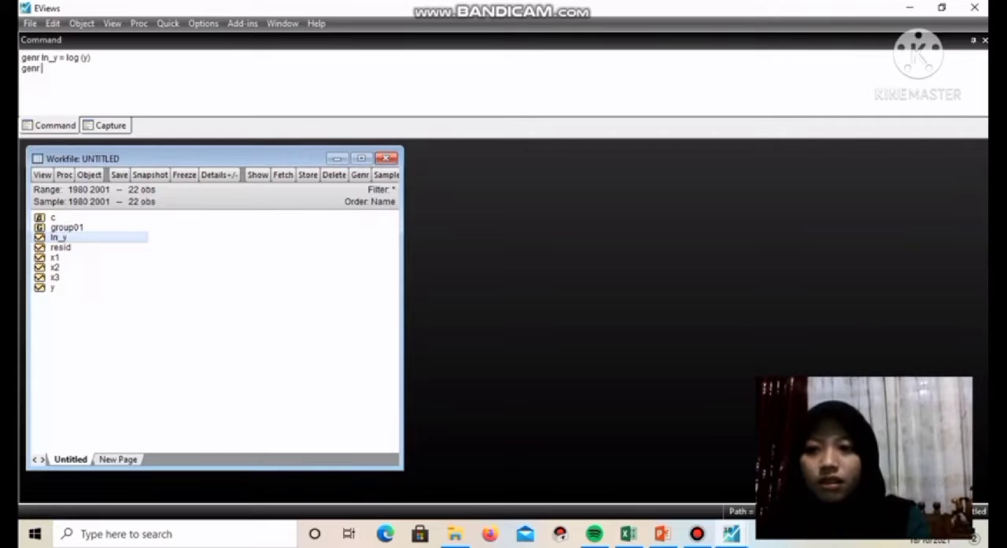
text(ln_x1 = log)
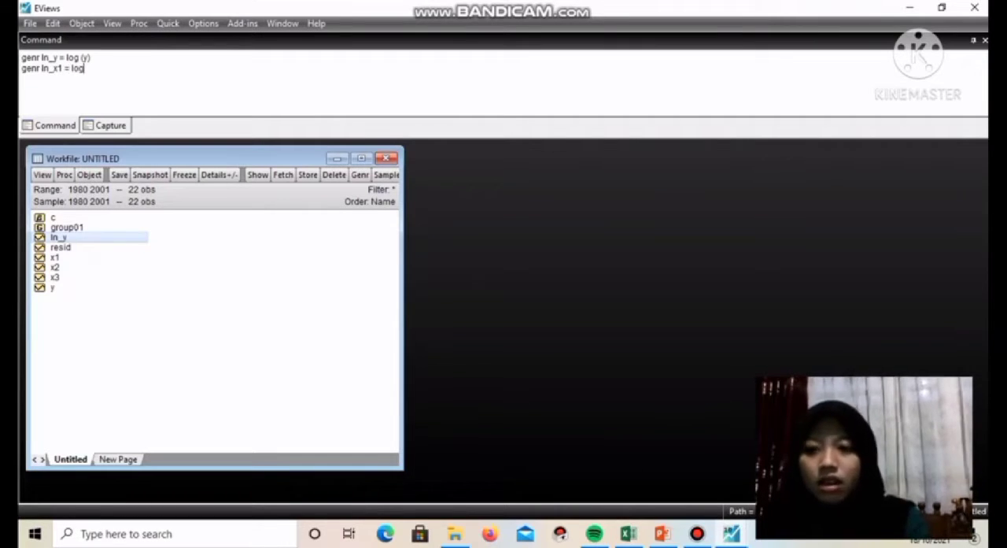
text( (x1)
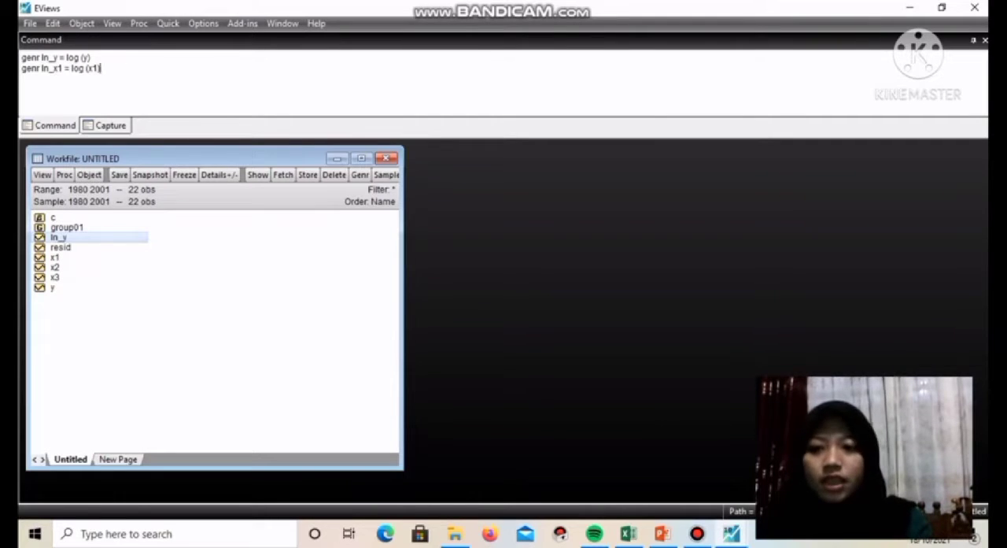
key(Return)
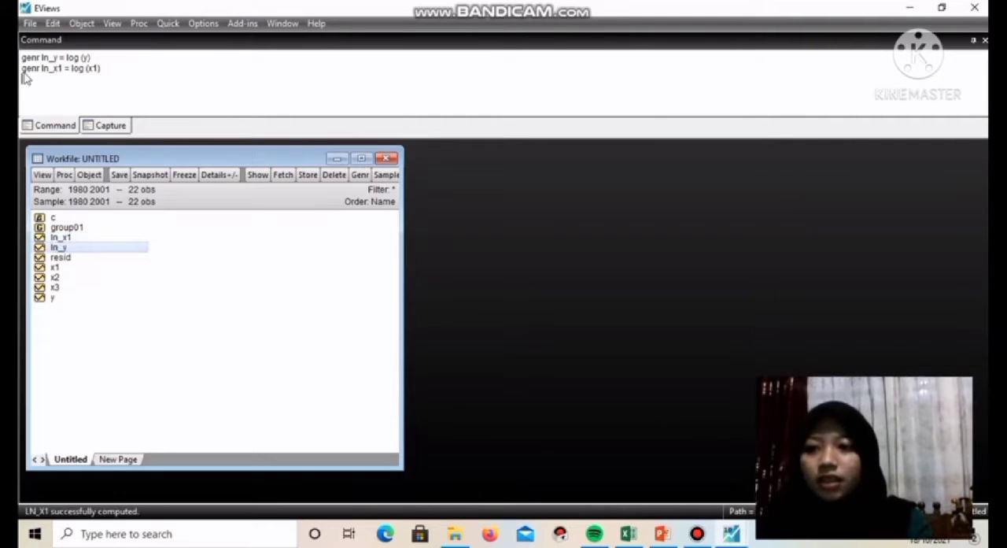
Generate the log series of x2 and x3 with the commands "genr ln_x2 = log (x2)" and "genr ln_x3 = log (x3)"
text(genr ln_x2)
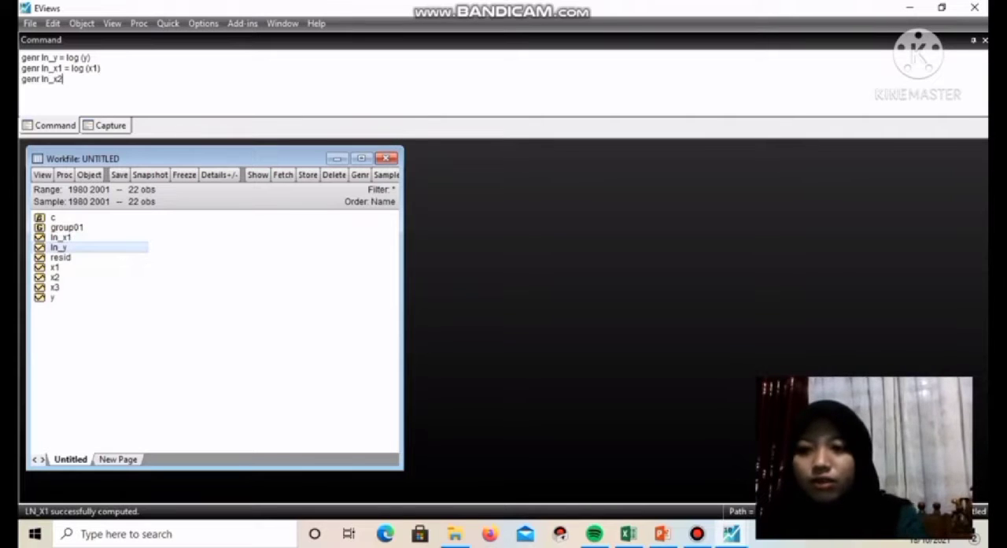
text( = log )
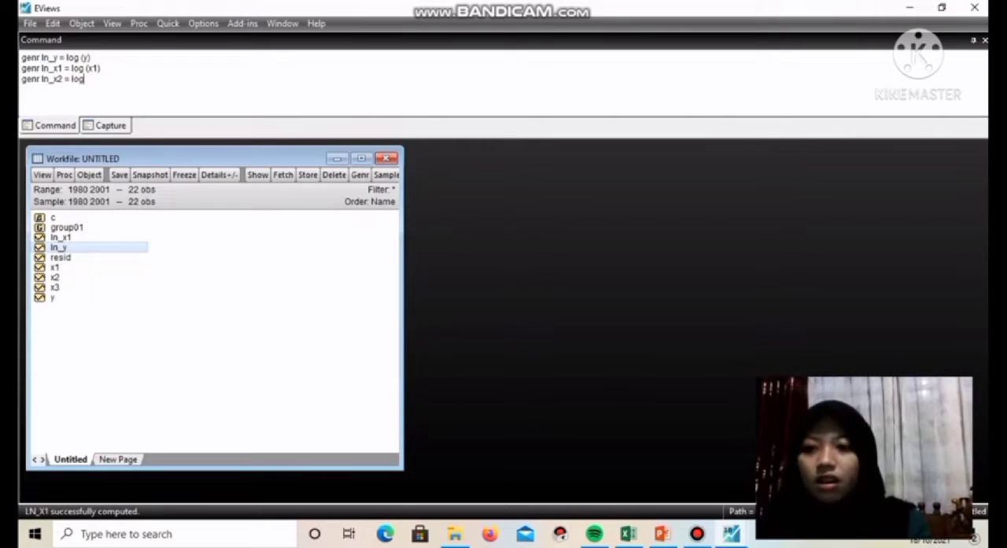
text((x2)
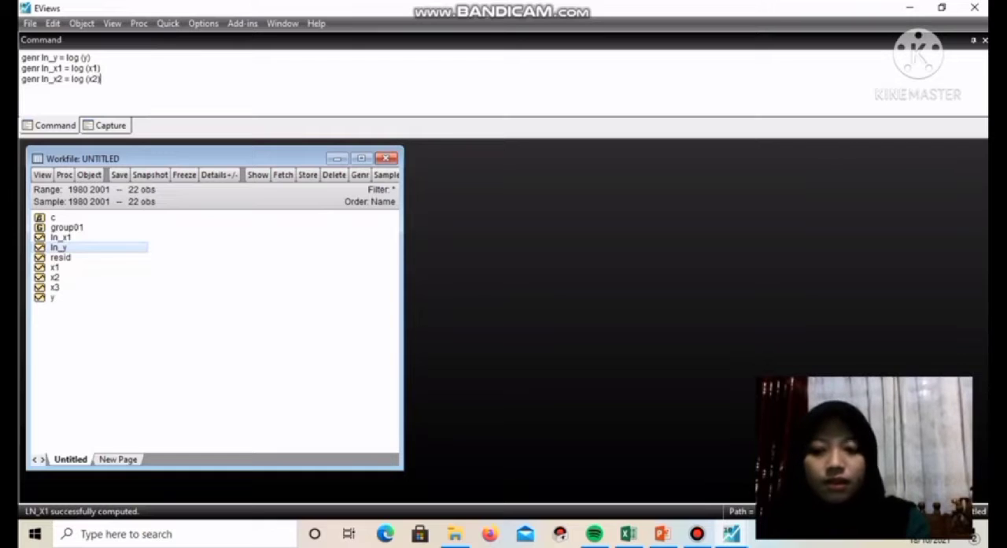
text())
key(Return)
text(genr ln_x3 = log (x3)
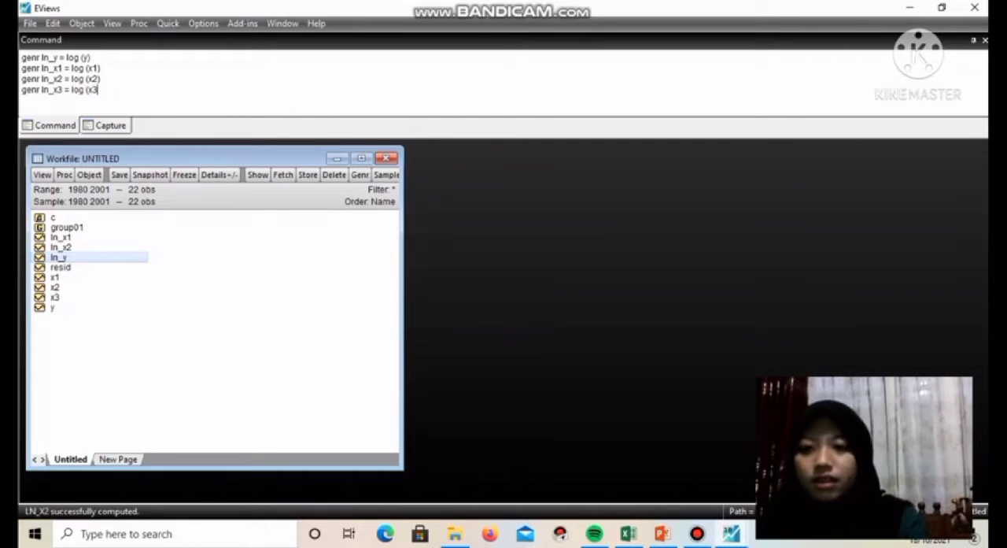
key(Return)
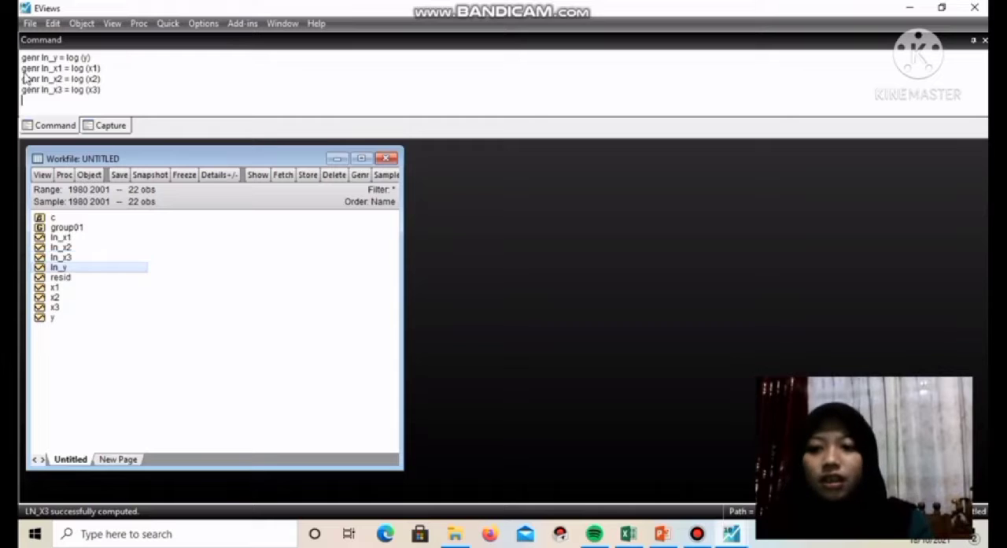
Open the series ln_y, ln_x1, ln_x2 and ln_x3 together as a group, in that order
click(74, 269)
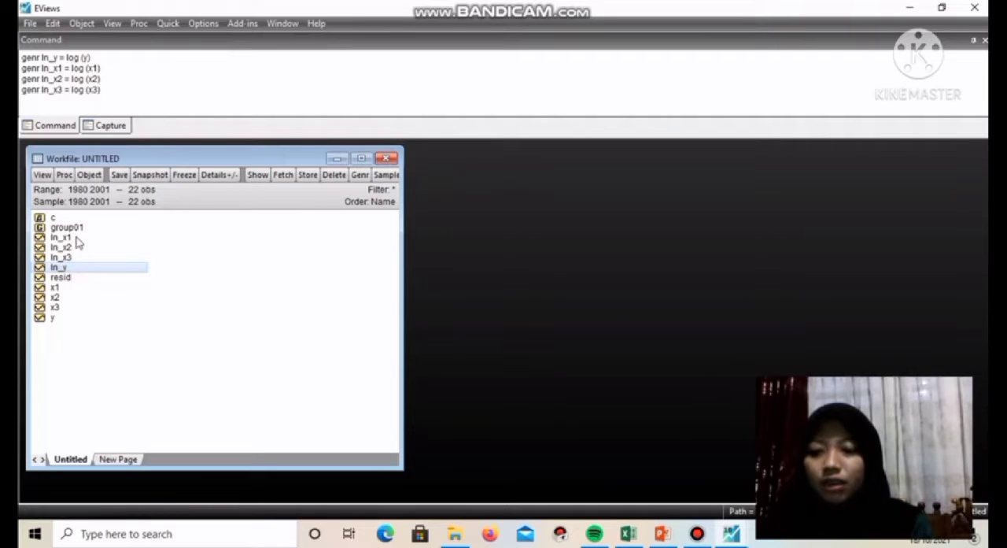
ctrl+click(76, 237)
ctrl+click(75, 247)
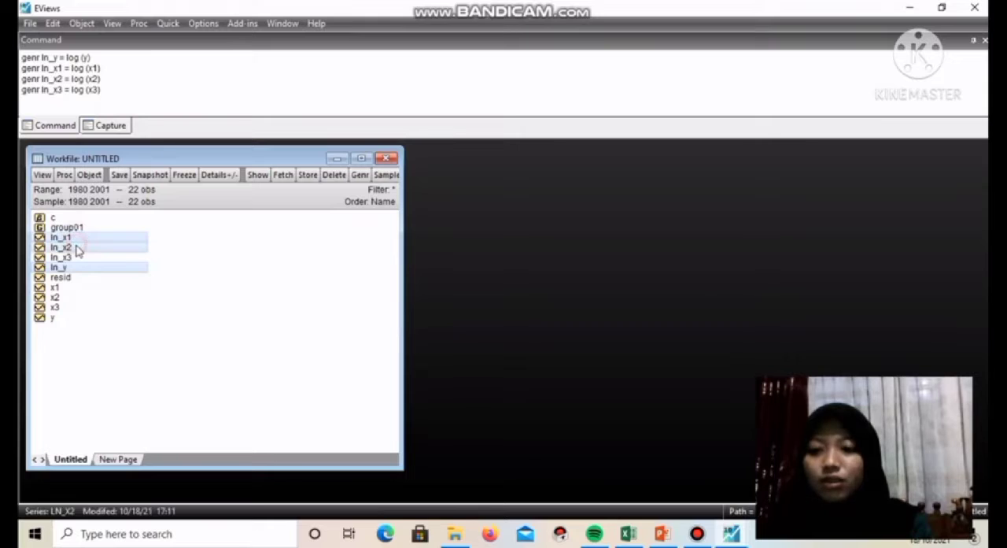
ctrl+click(77, 258)
right_click(76, 257)
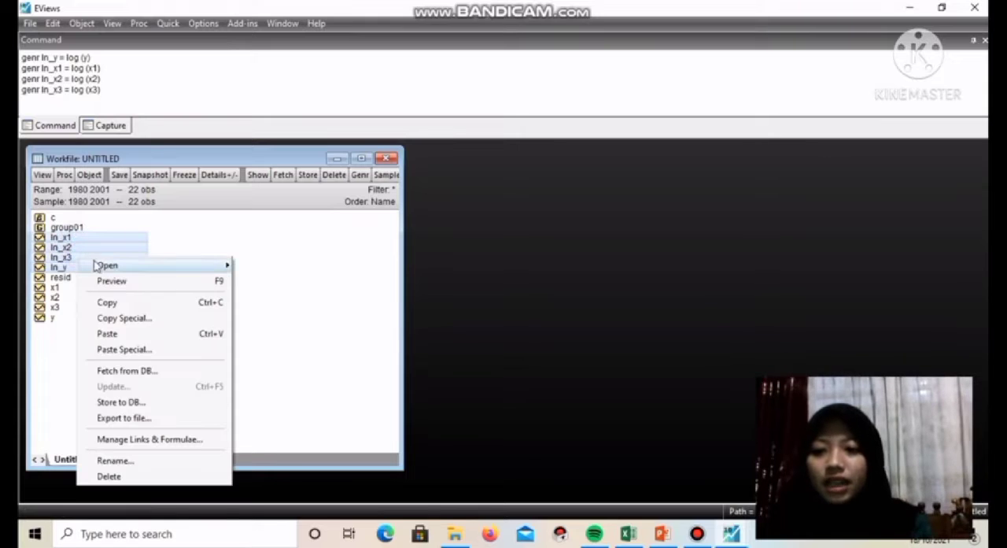
mouse_move(106, 269)
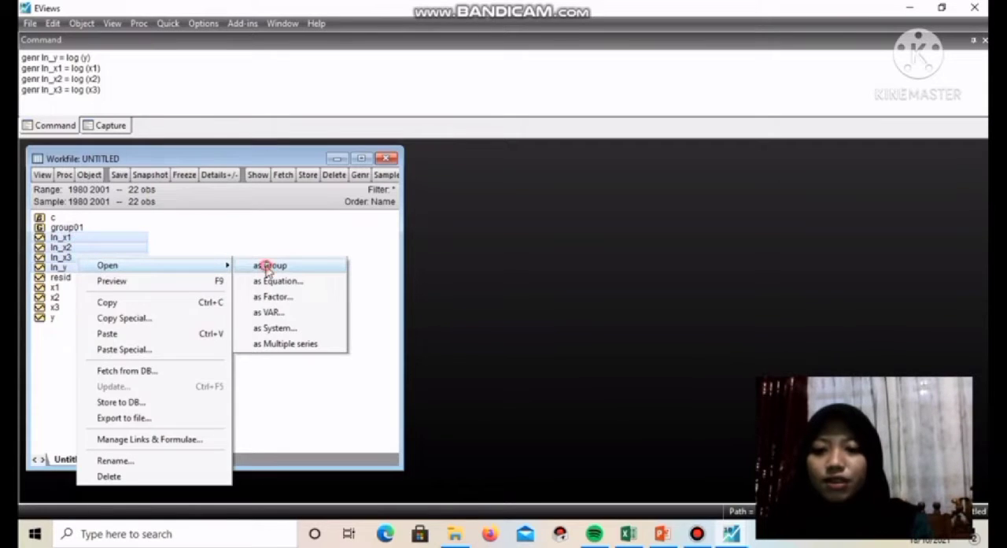
click(267, 267)
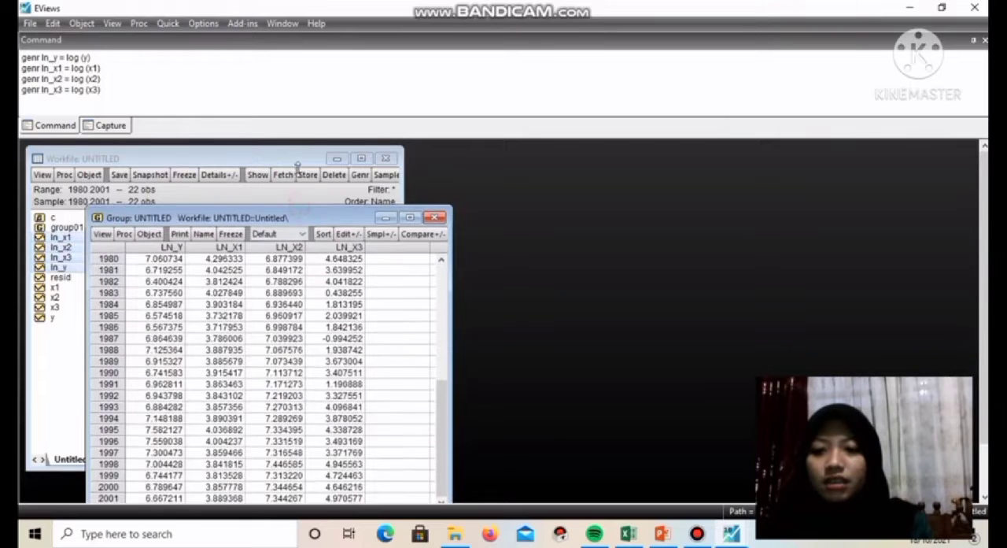
Name the group of log series group02 and close its window
click(204, 192)
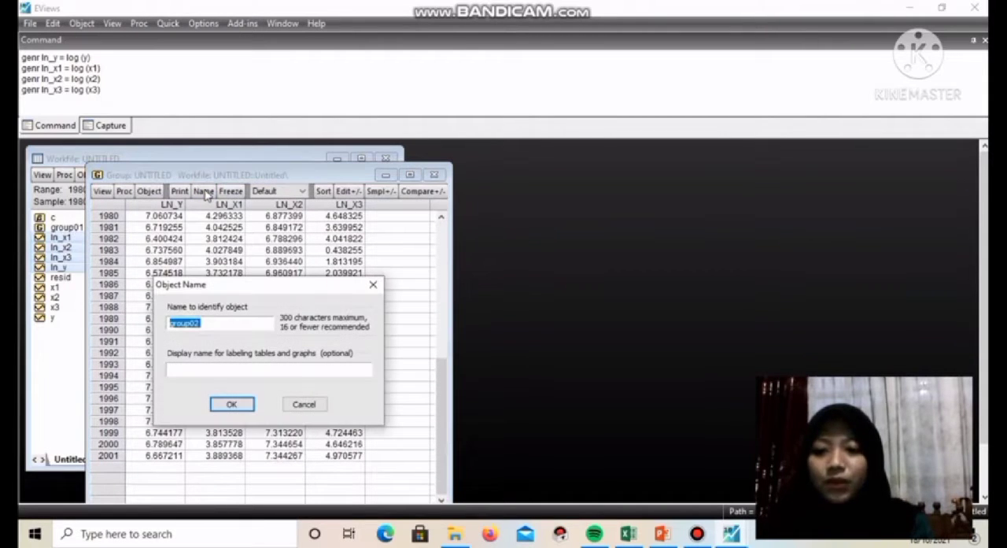
click(232, 404)
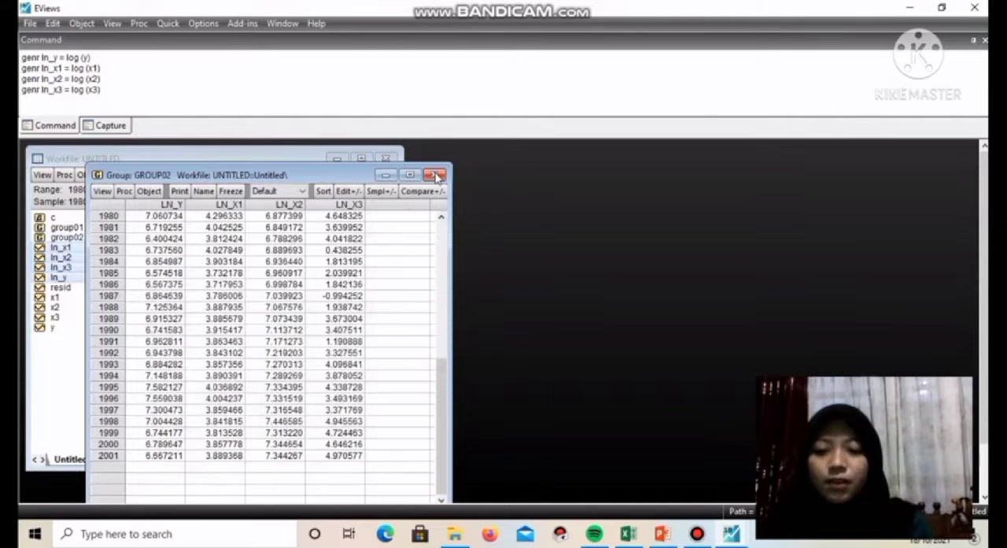
click(435, 173)
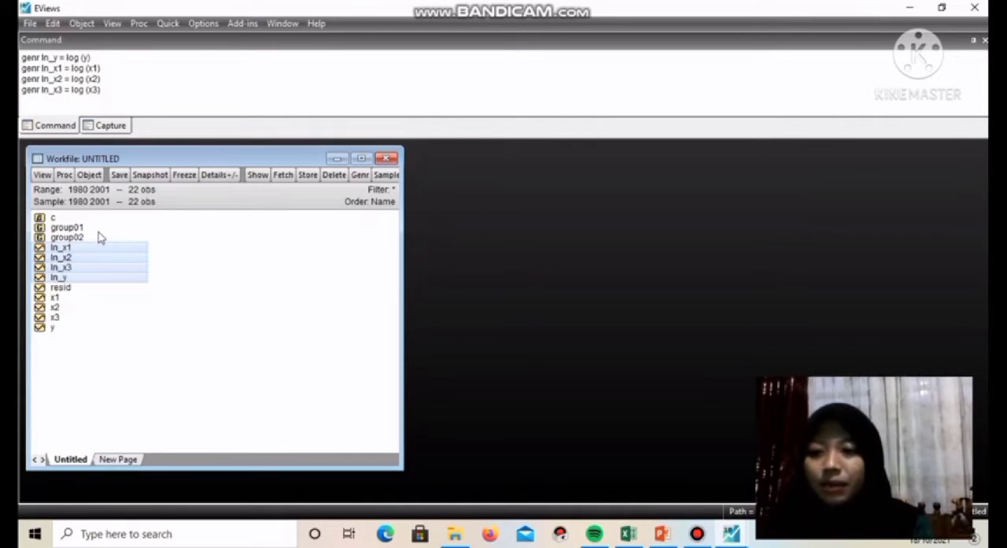
Estimate a least squares equation from the original series with the specification "y c x1 x2 x3" over the sample 1980 2001
click(70, 330)
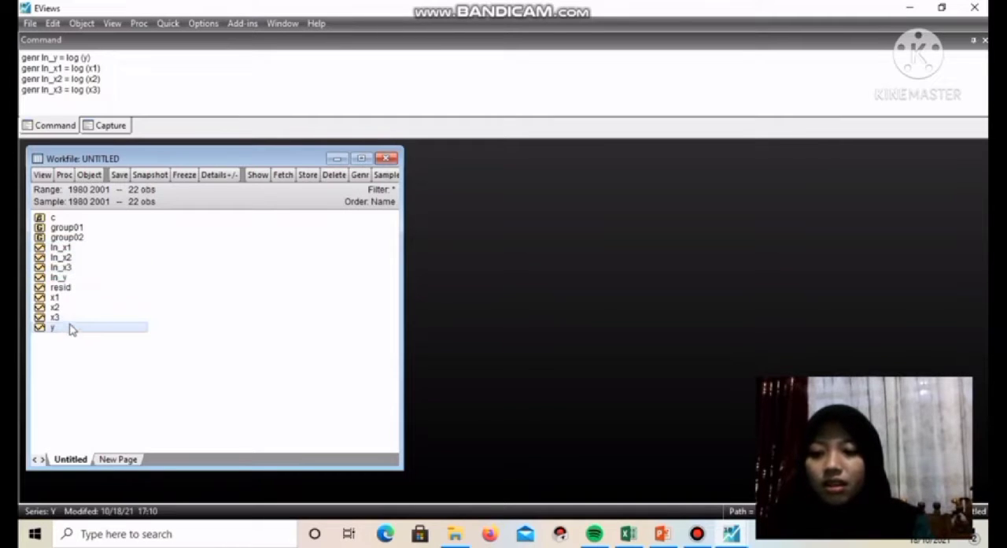
ctrl+click(66, 301)
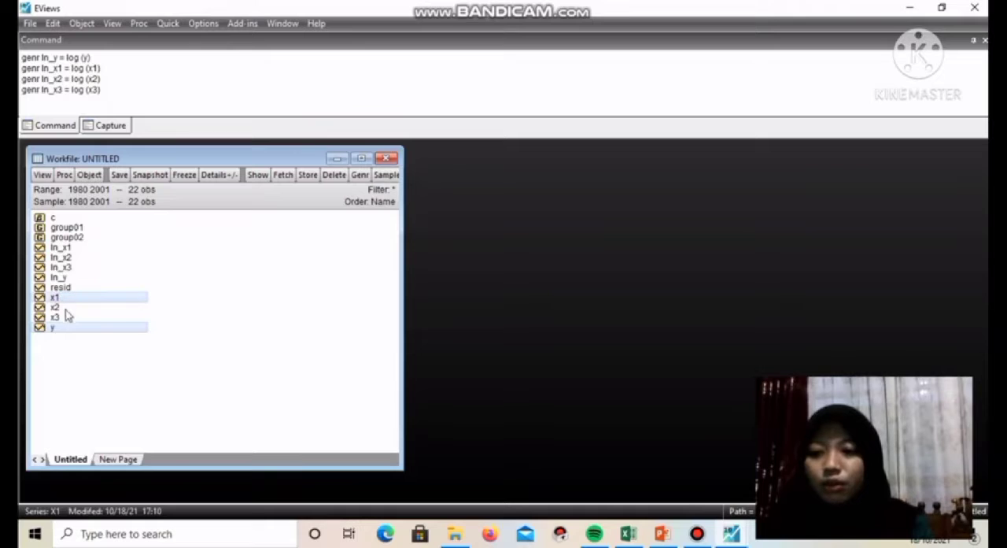
ctrl+click(66, 308)
ctrl+click(67, 317)
right_click(67, 319)
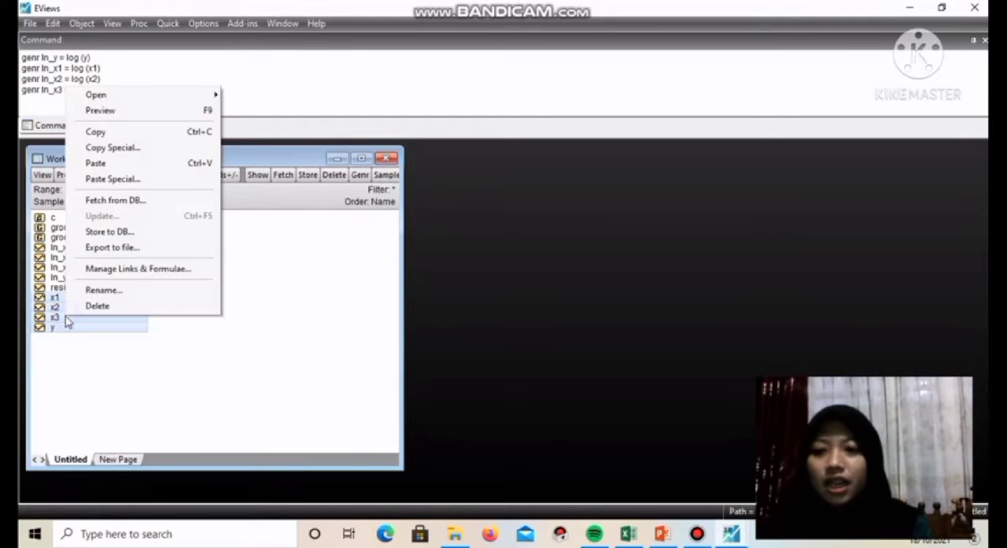
mouse_move(114, 99)
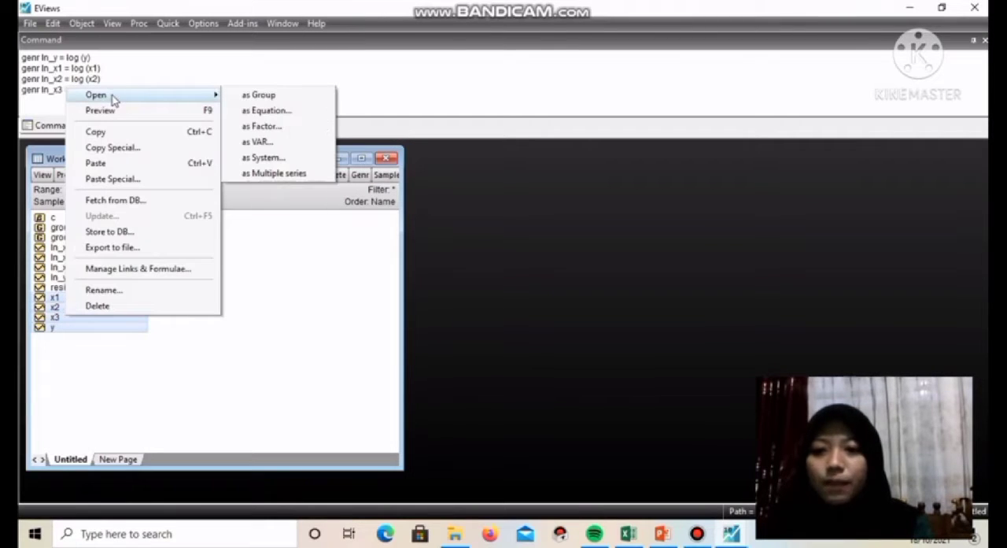
click(248, 111)
click(373, 198)
text(c x1 x2 x3)
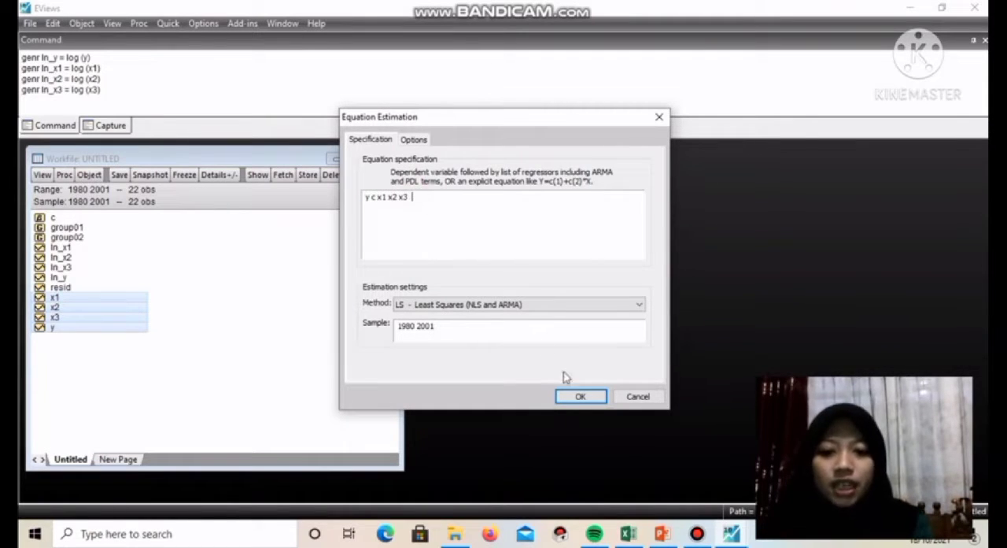
click(580, 397)
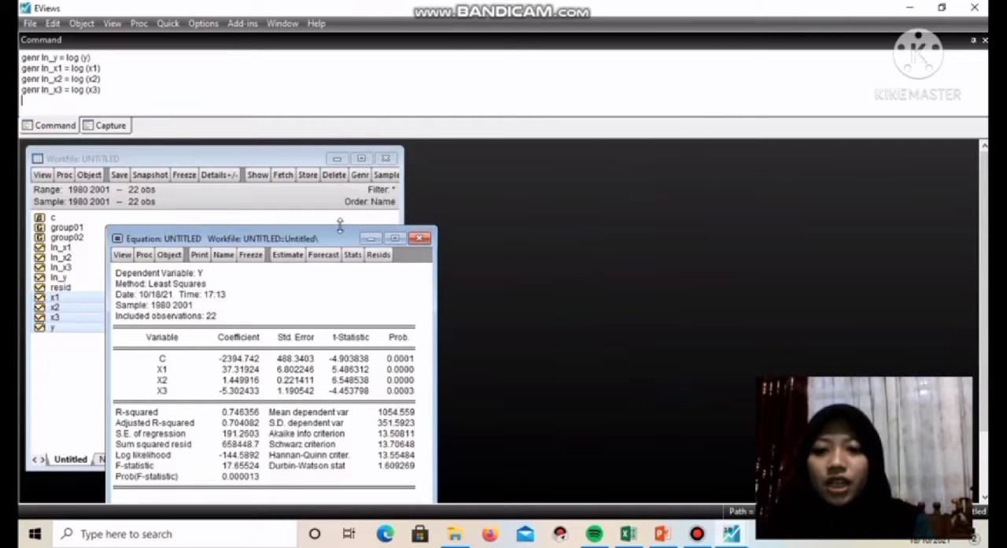
Rearrange and widen the equation window beside the workfile so both the object list and the full regression output are uncovered
drag(341, 230, 360, 145)
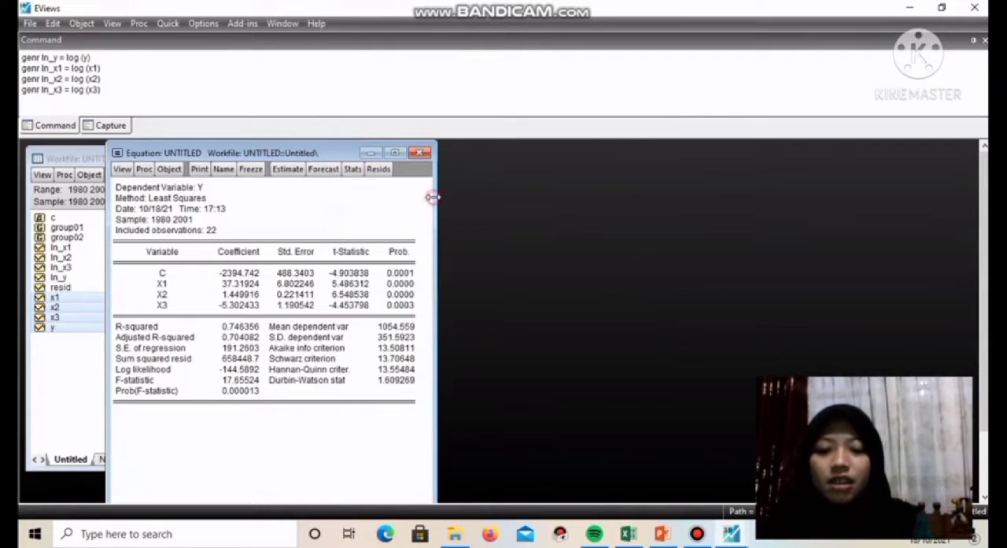
drag(434, 196, 627, 198)
drag(107, 233, 421, 233)
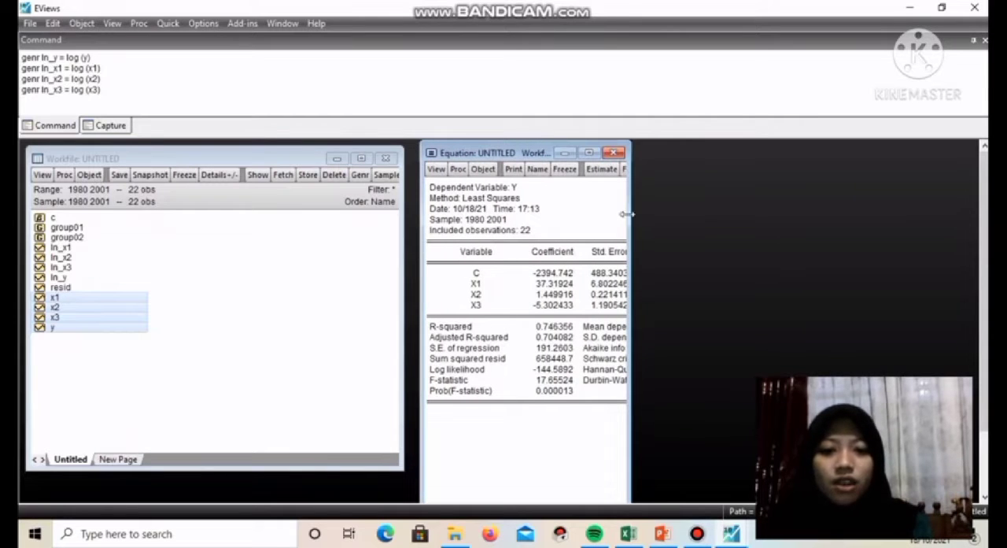
drag(628, 213, 809, 213)
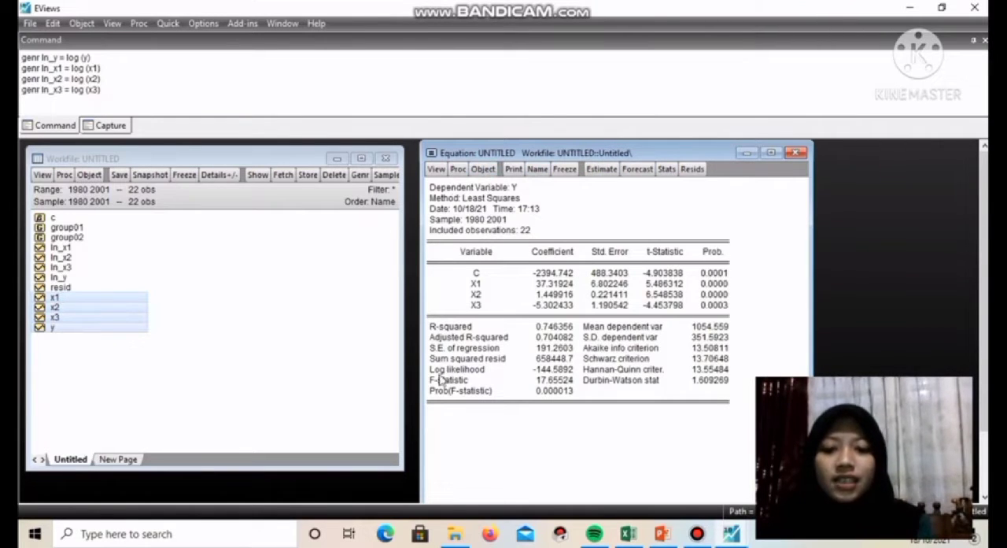
Make a copy of the untitled equation object and move the copy's window up over the workfile
click(481, 171)
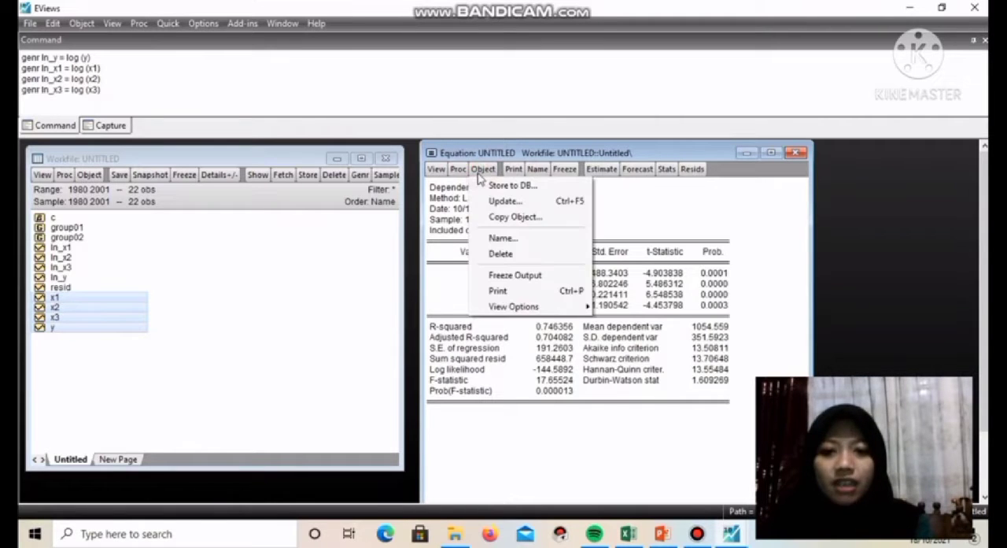
click(503, 218)
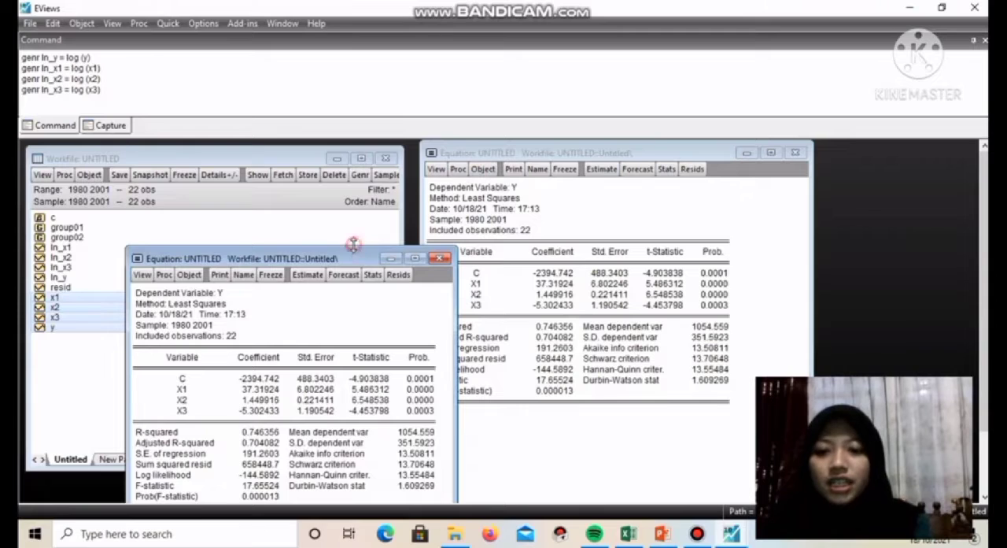
drag(353, 245, 353, 141)
Reopen the copied equation's estimation specification and wrap y and x1 in log(), keeping the constant c between them
click(307, 171)
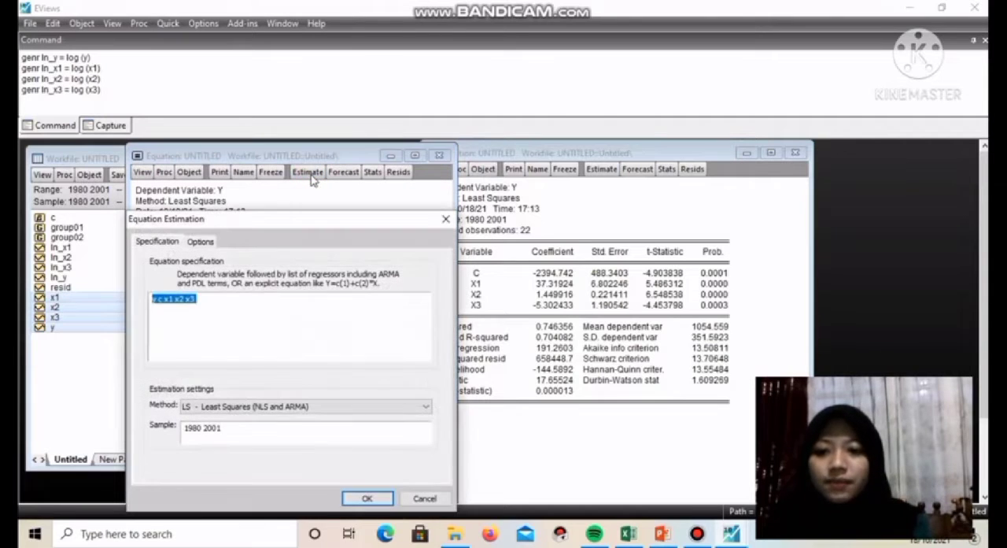
click(155, 302)
text(log(y)
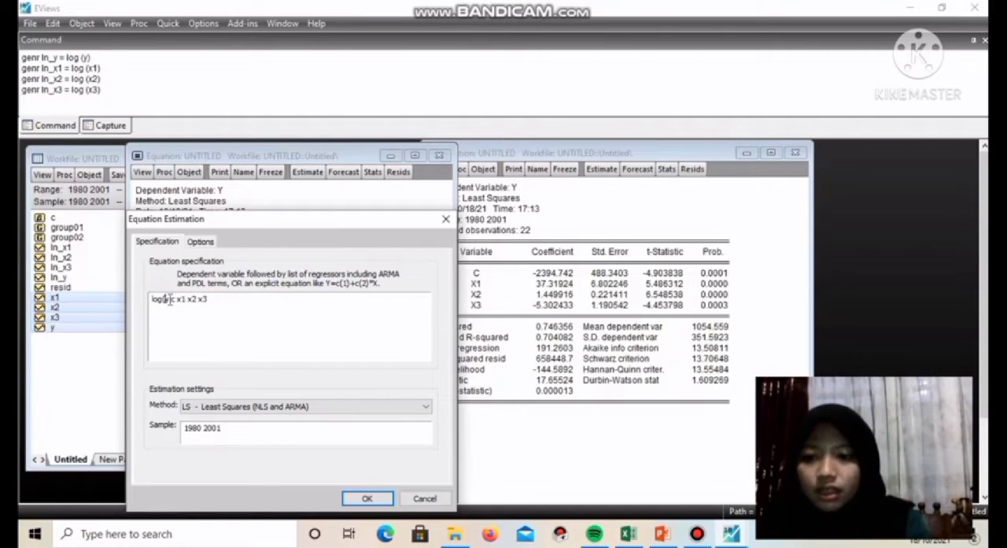
click(167, 299)
text())
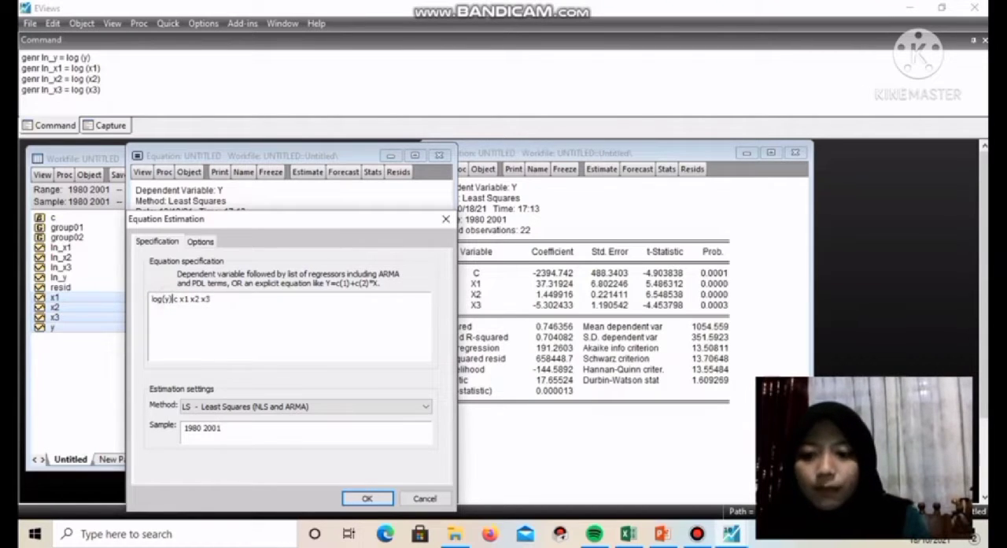
click(181, 301)
text(lo)
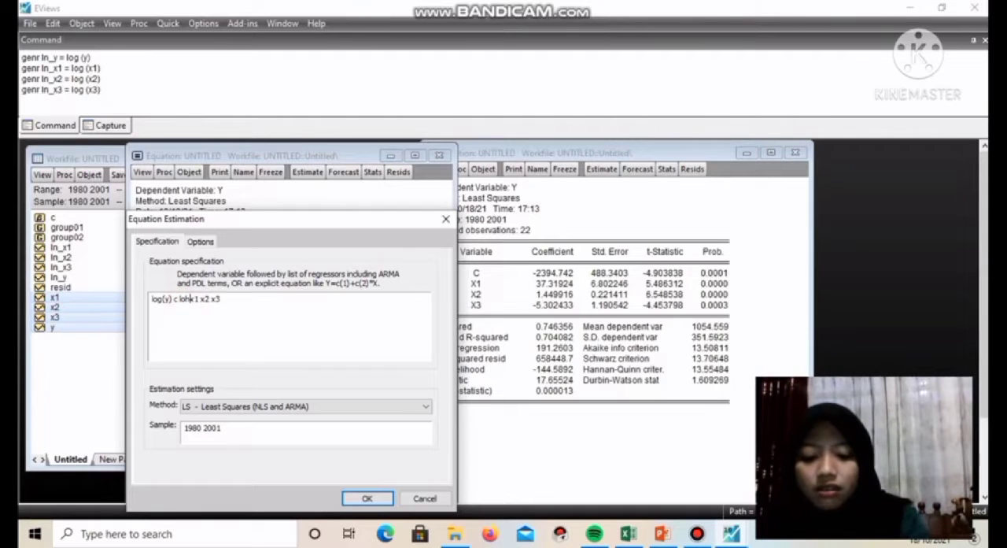
text(g)
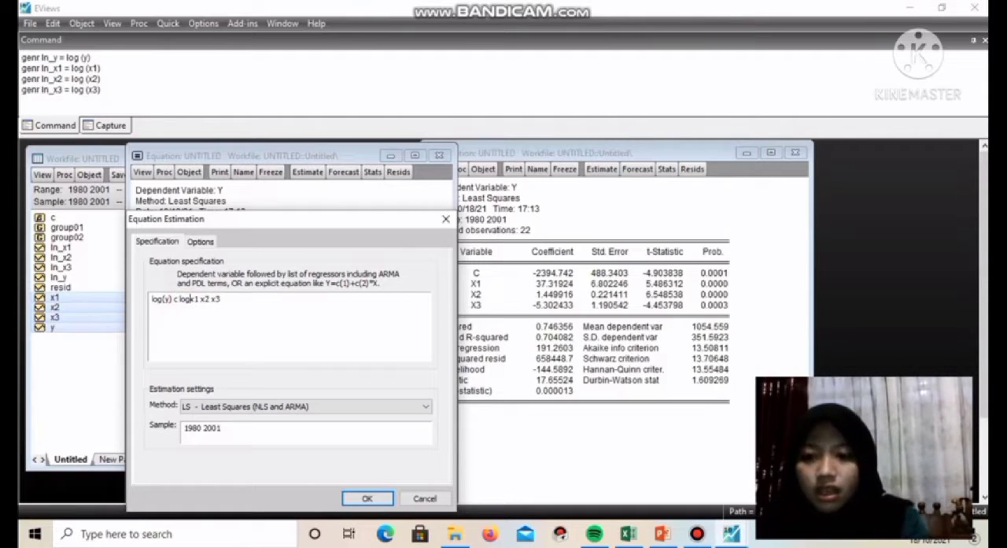
text((x1)
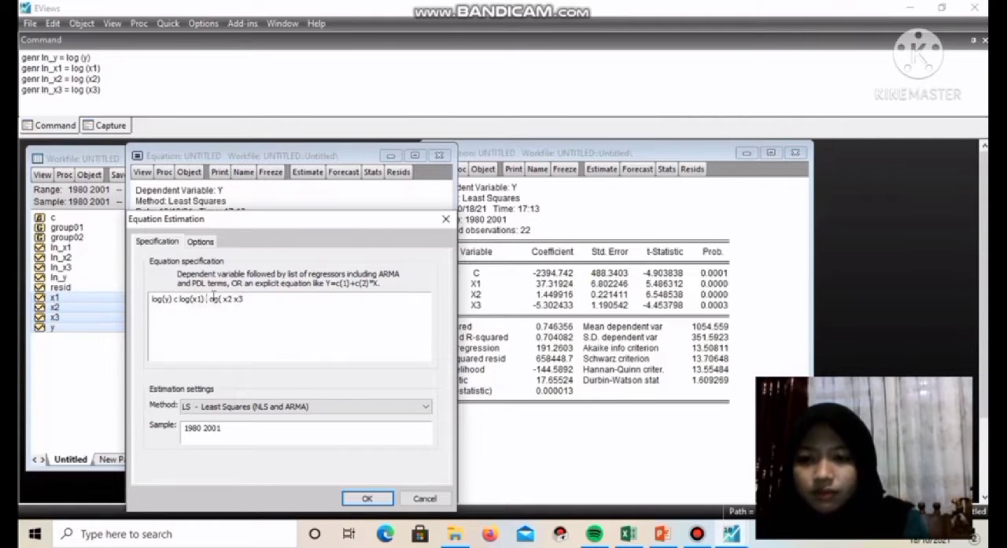
Wrap x2 and x3 in log() and re-estimate the copied equation as "log(y) c log(x1) log(x2) log(x3)"
text(log()
key(Delete)
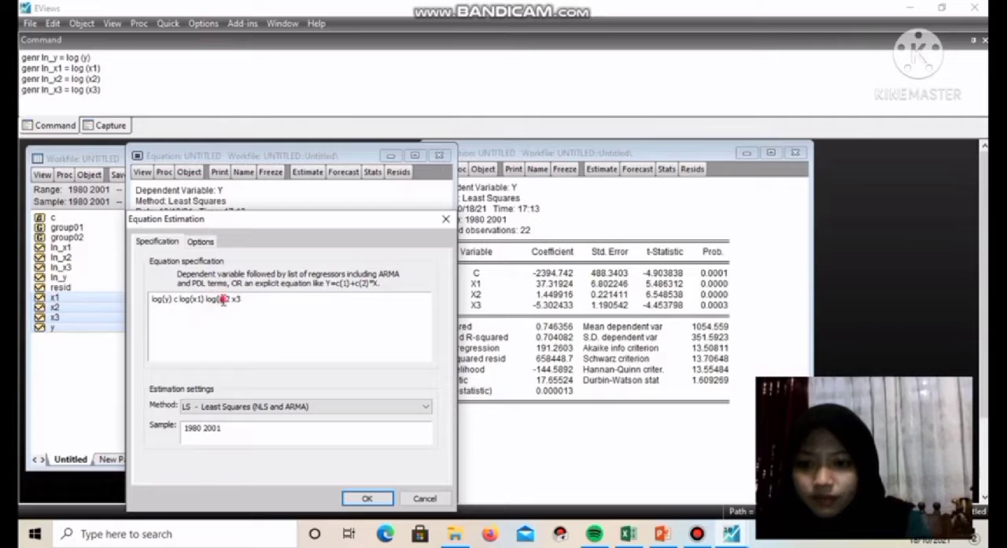
text())
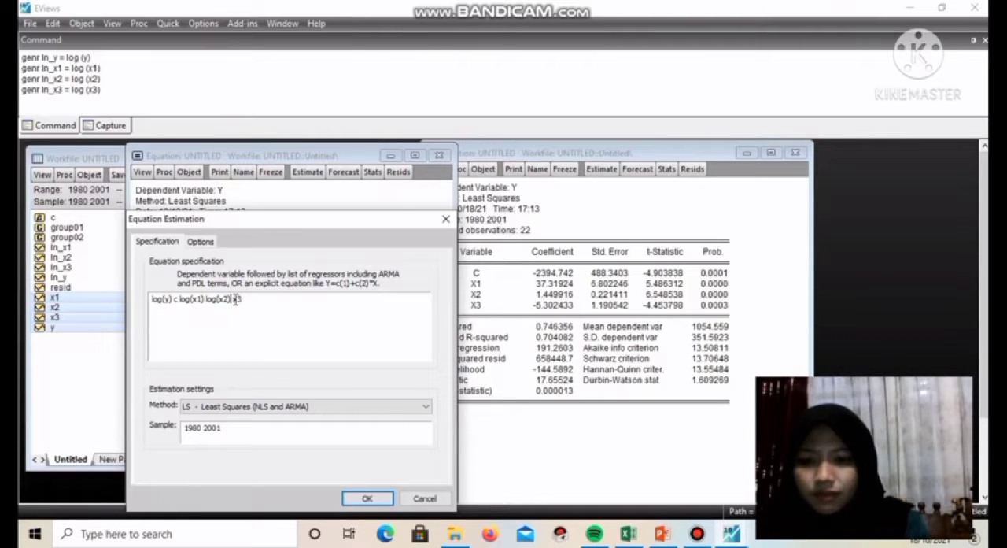
click(246, 302)
text(log(x3))
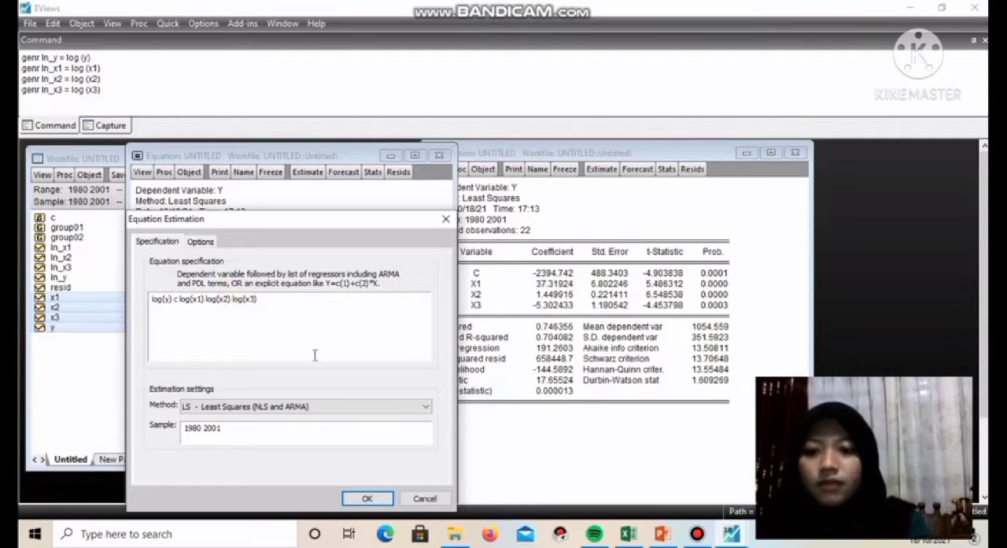
click(367, 498)
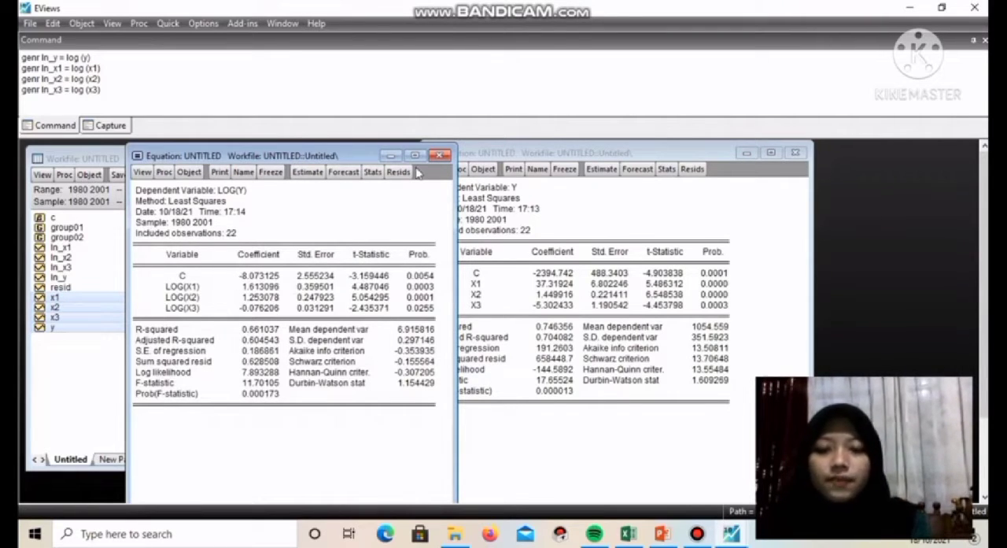
Name the log-transformed equation eq_doublelog
click(243, 172)
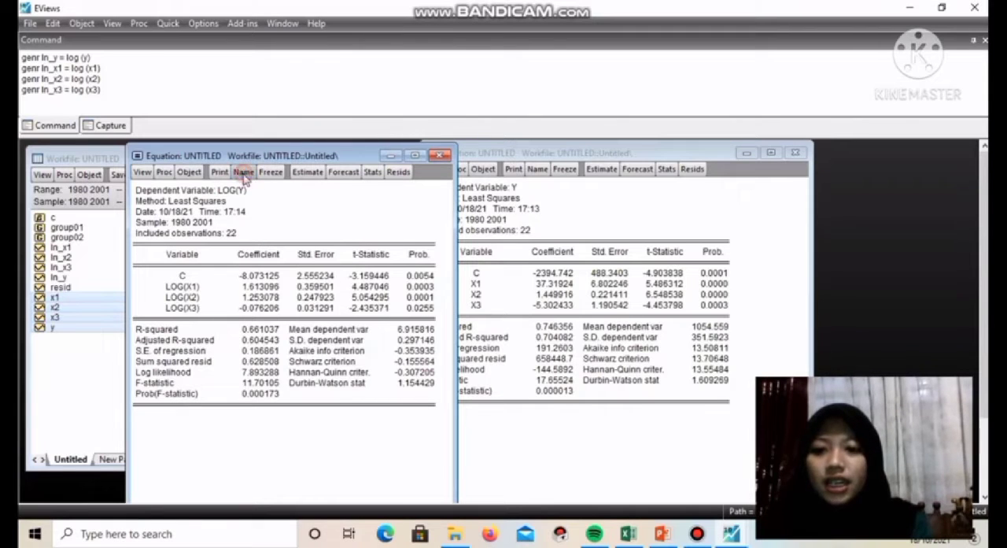
click(221, 333)
key(BackSpace)
key(BackSpace)
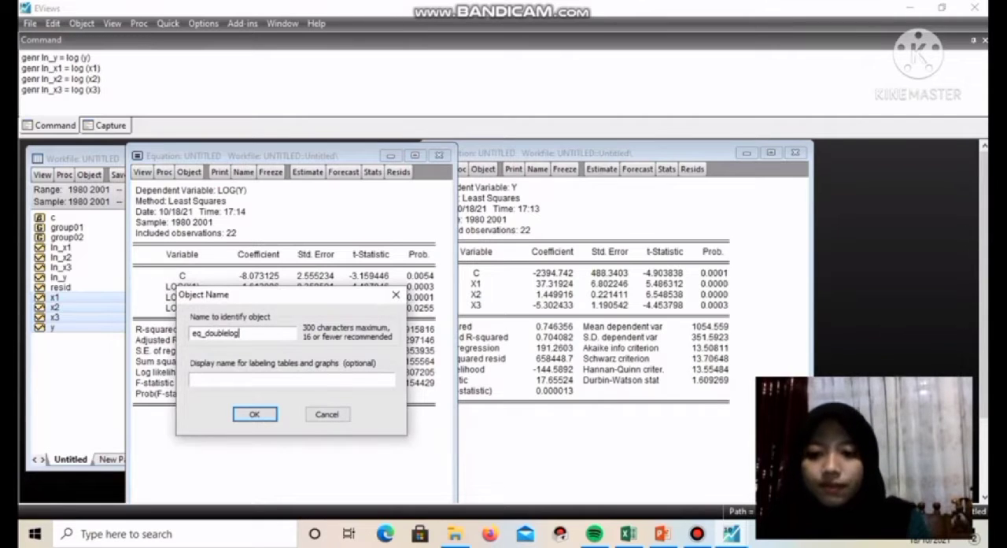
click(254, 415)
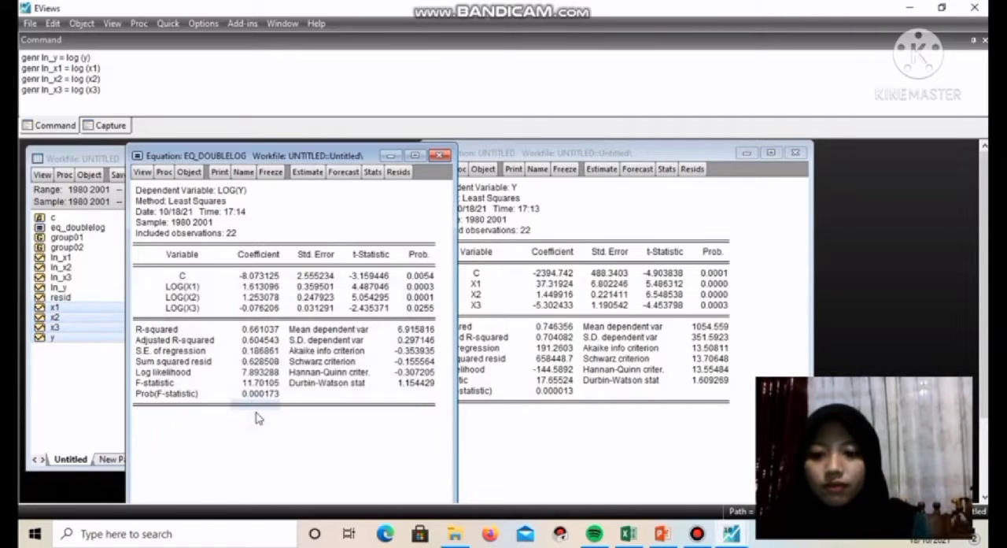
Close the eq_doublelog window and the untitled linear equation, deleting the untitled one
click(441, 156)
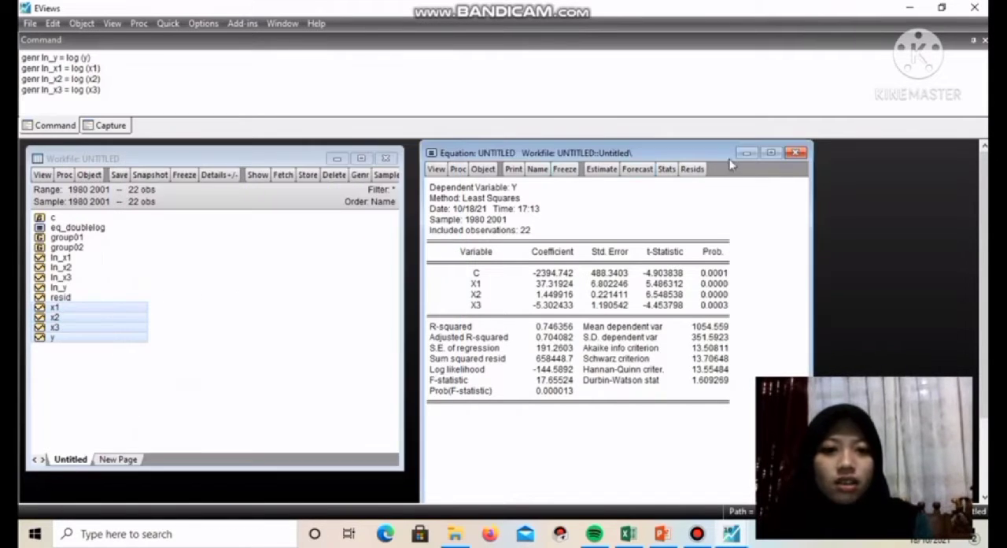
click(796, 152)
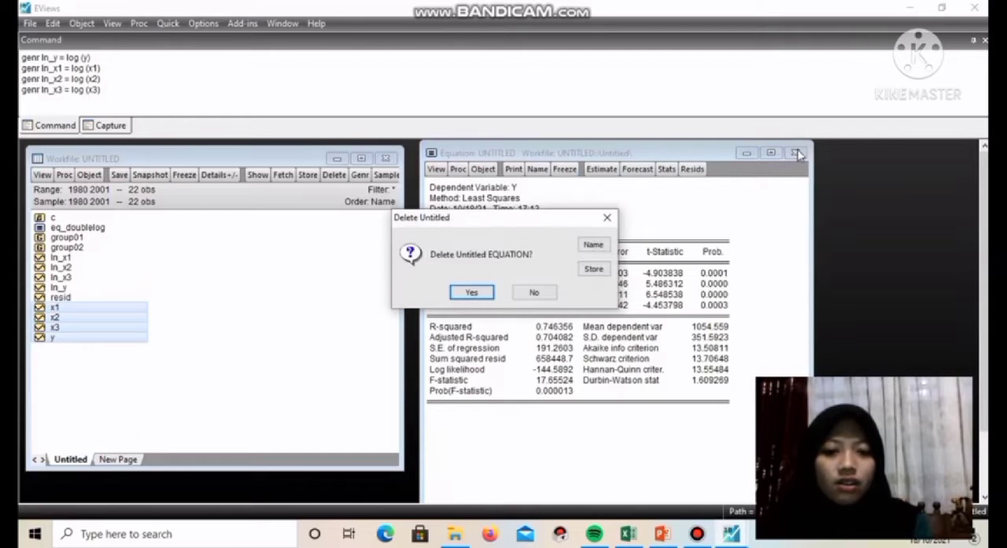
click(488, 293)
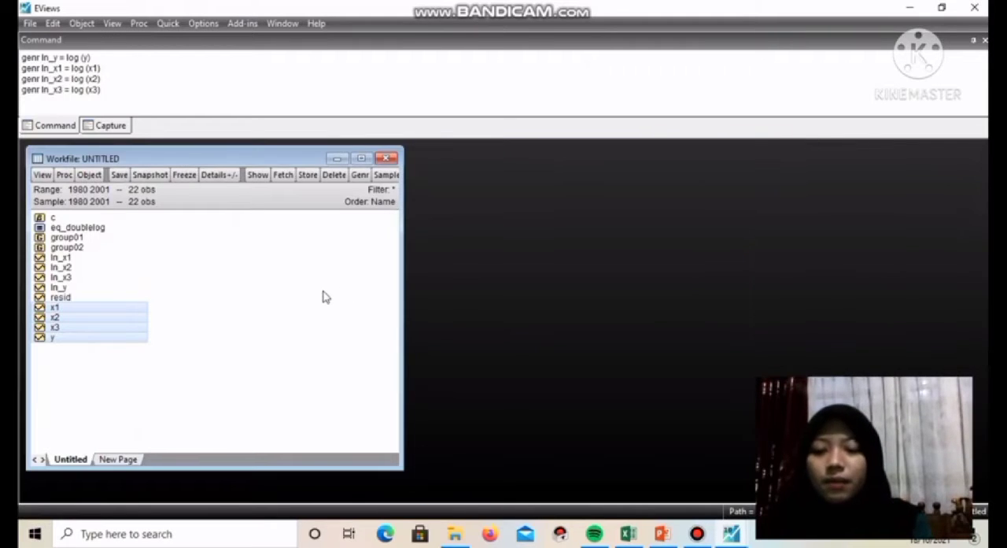
Open ln_y, ln_x1, ln_x2 and ln_x3 together as a new equation with ln_y as the dependent variable
click(78, 288)
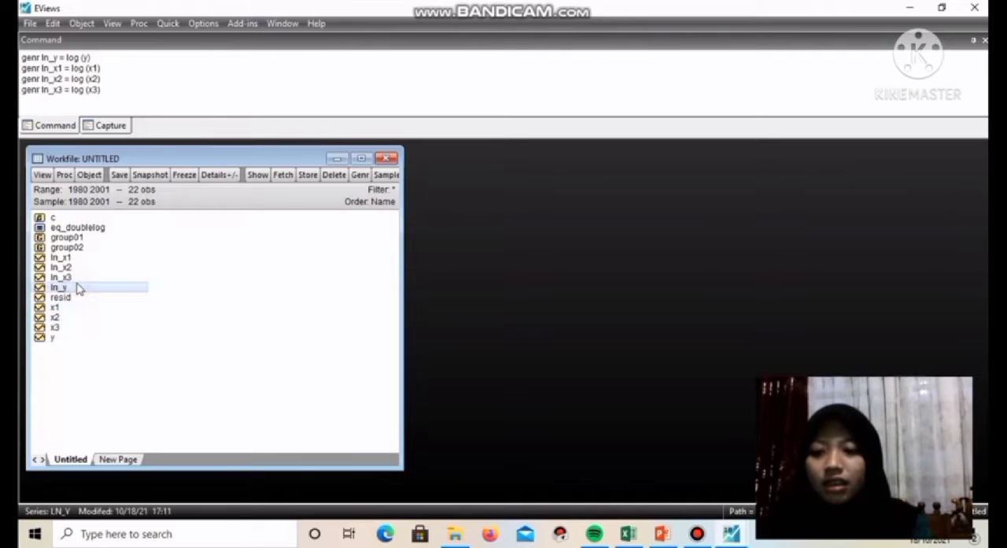
ctrl+click(83, 259)
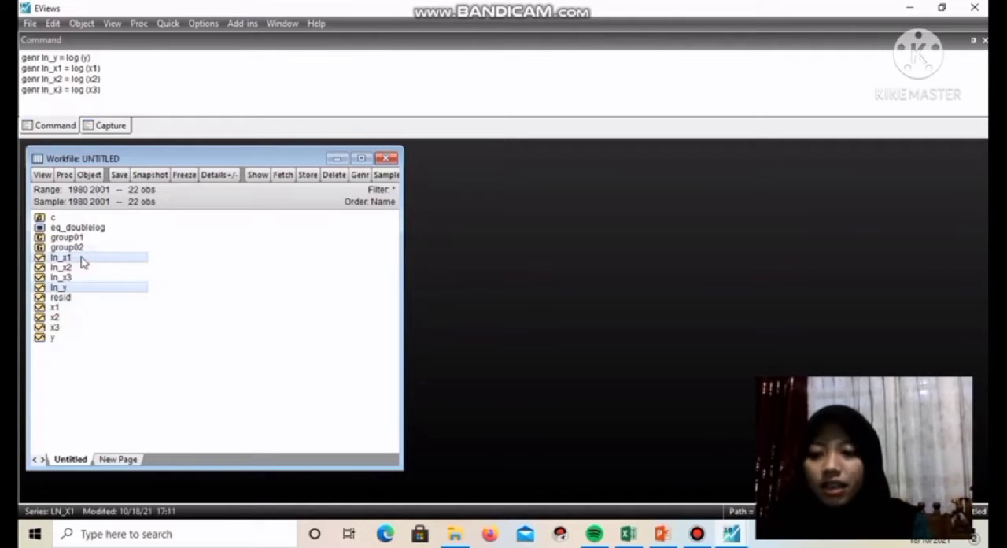
ctrl+click(82, 268)
ctrl+click(82, 279)
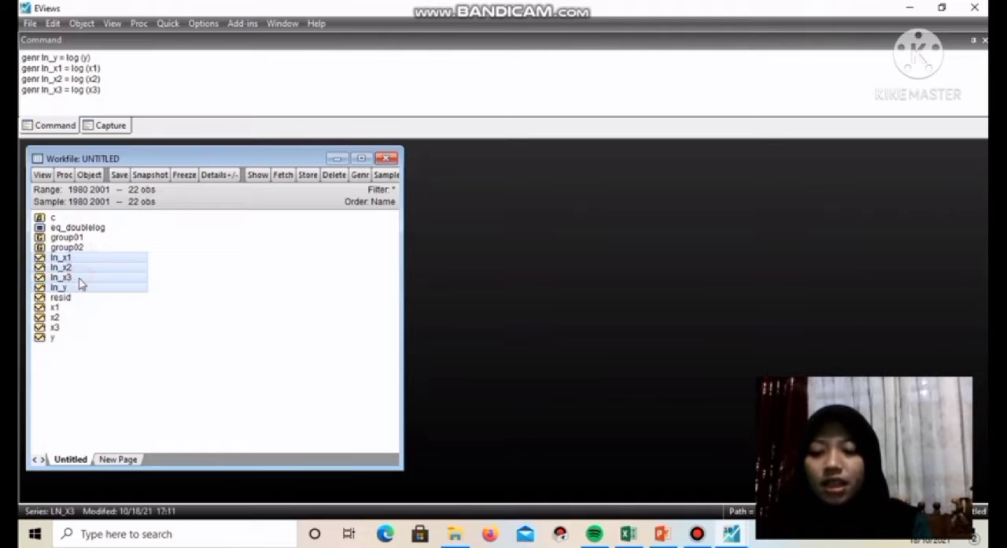
right_click(80, 280)
mouse_move(133, 288)
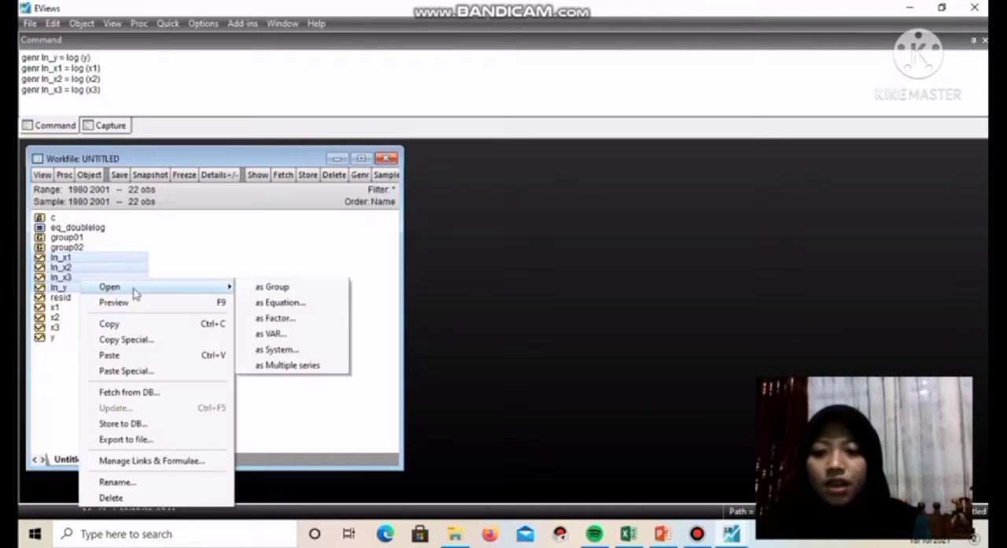
click(266, 305)
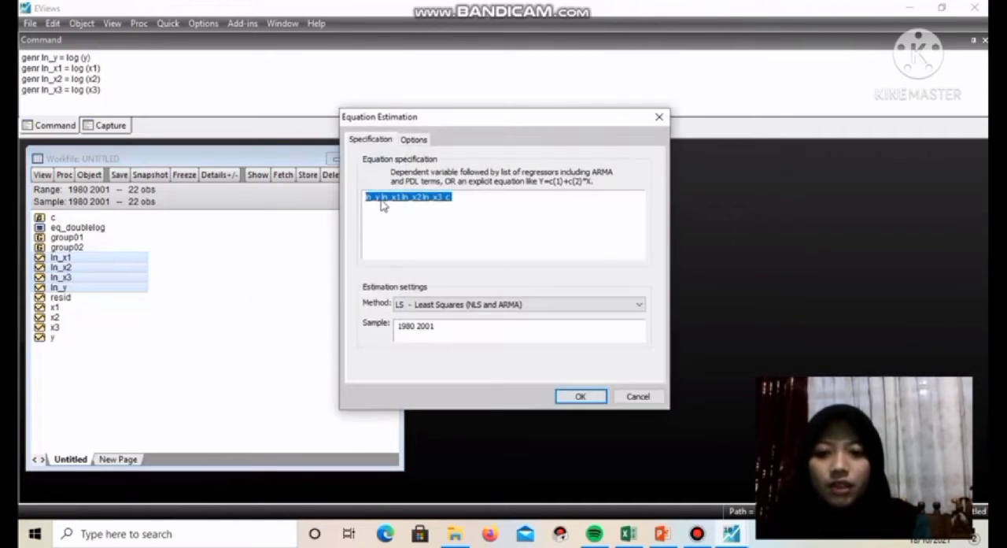
Move the constant directly after ln_y and estimate "ln_y c ln_x1 ln_x2 ln_x3" by least squares over 1980 2001
click(382, 198)
text(c)
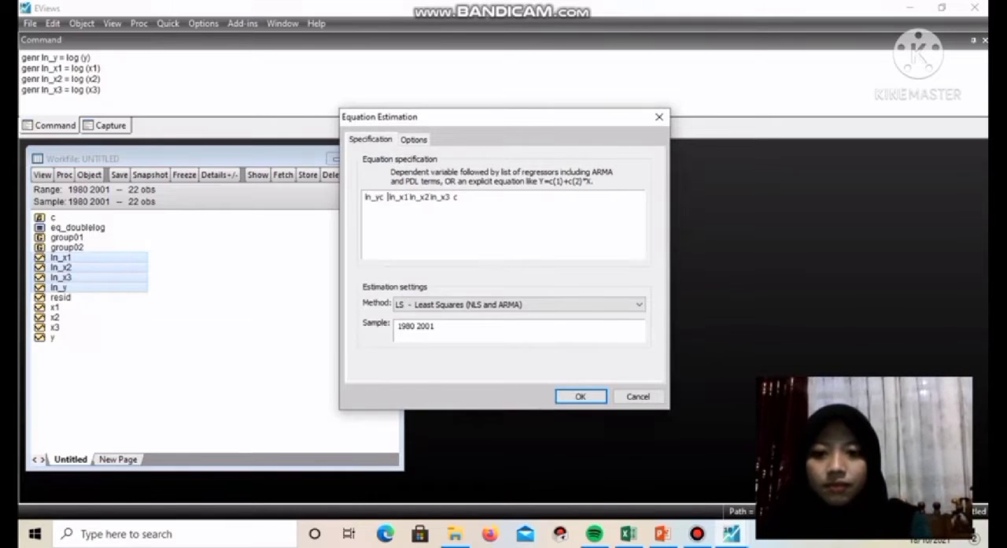
key(BackSpace)
key(BackSpace)
click(478, 196)
key(BackSpace)
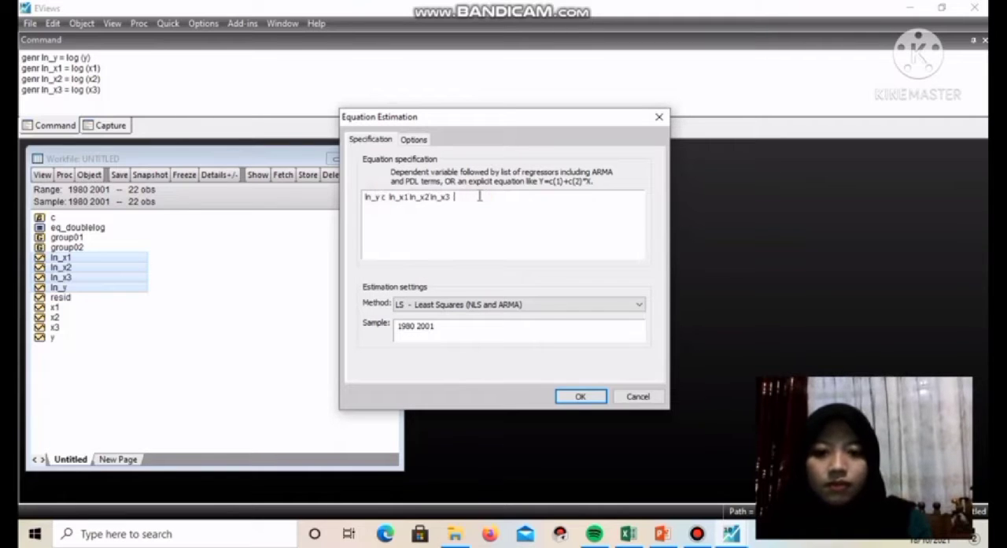
click(578, 395)
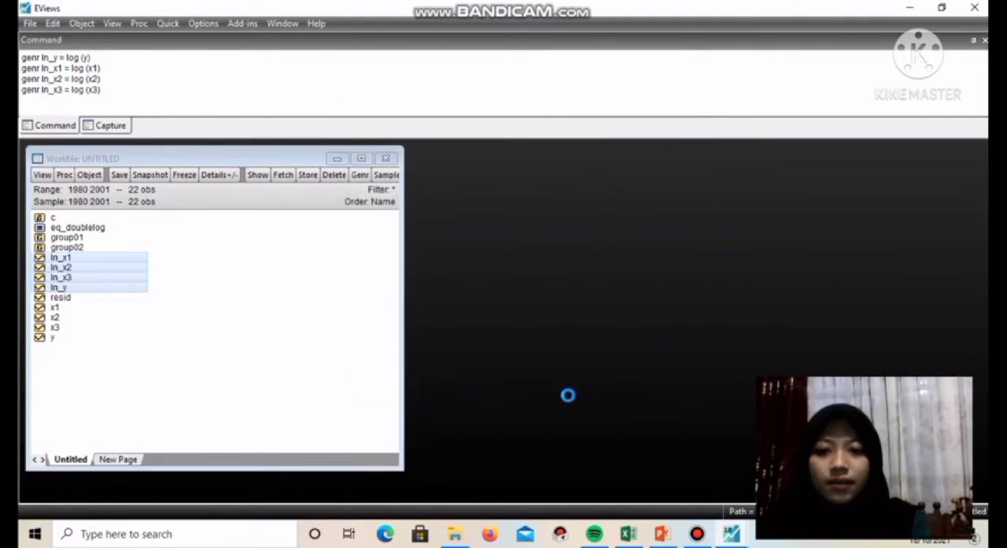
Move and widen the new ln_y equation window, and open eq_doublelog beside it to compare both regression outputs
drag(359, 267, 359, 151)
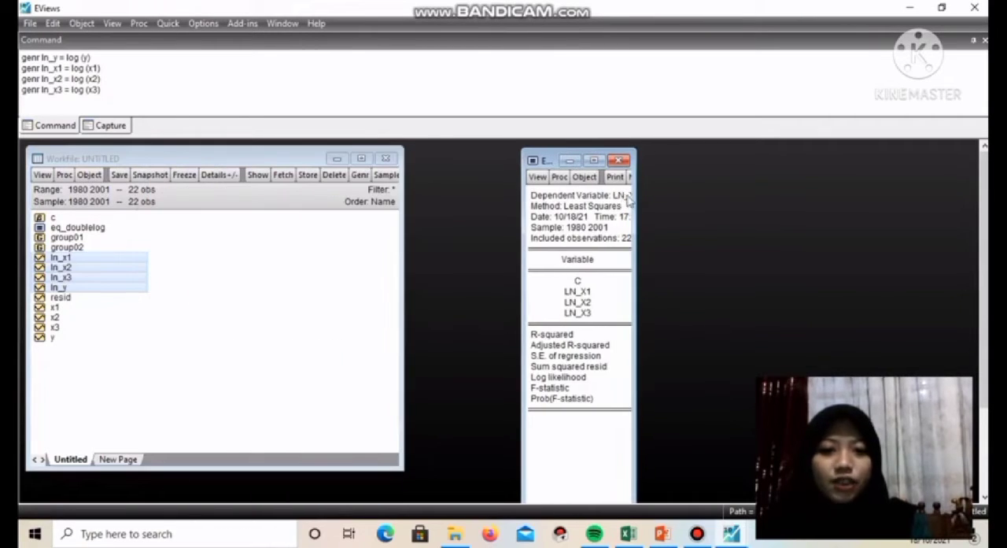
drag(639, 189, 841, 185)
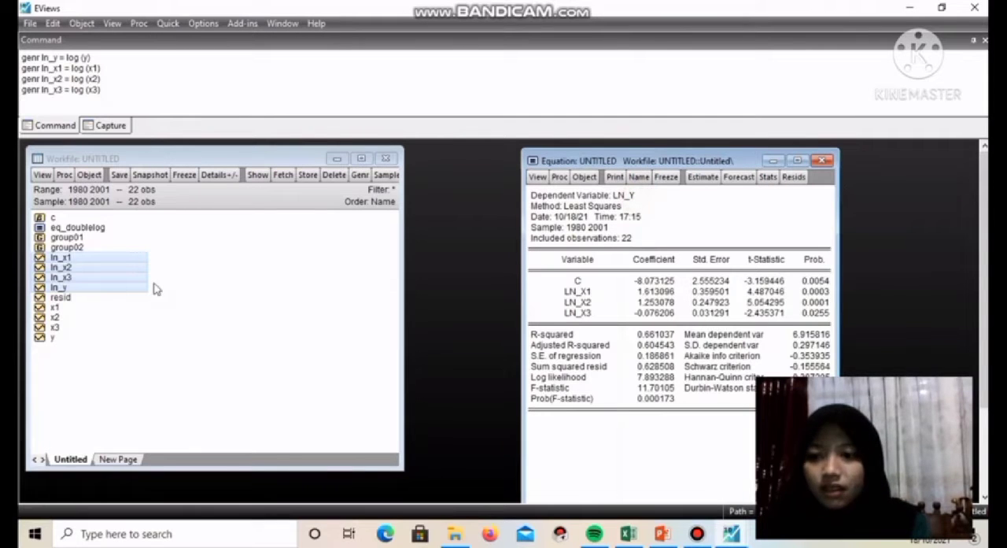
double_click(72, 228)
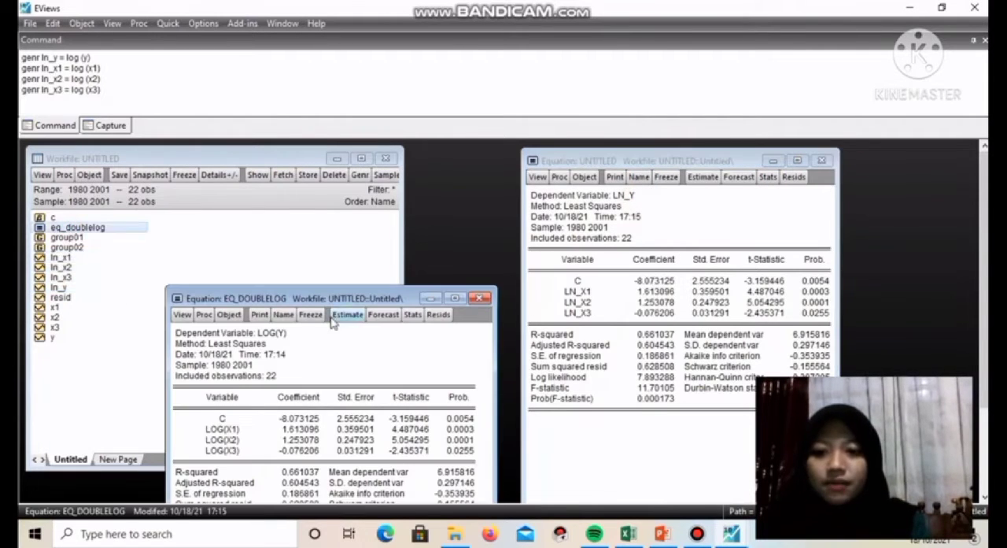
drag(330, 153, 331, 136)
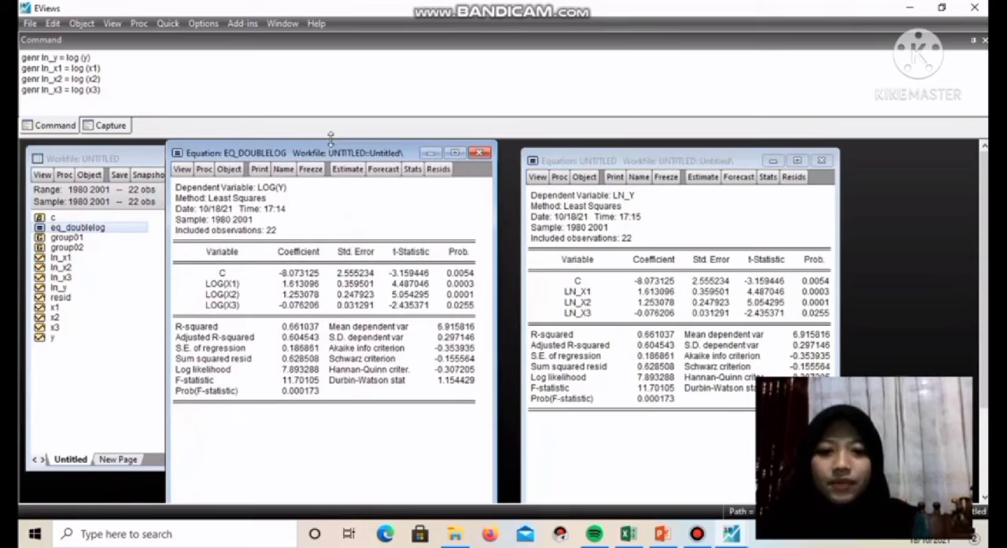